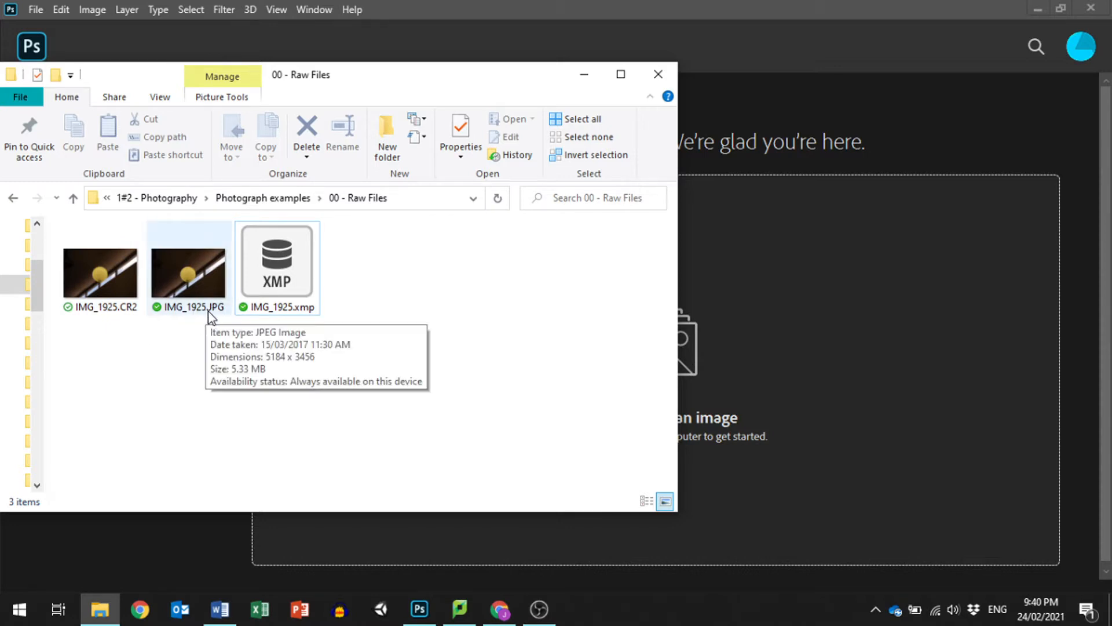
Show the detailed file properties of IMG_1925.CR2 and place their window beside the folder window.
left_click(104, 283)
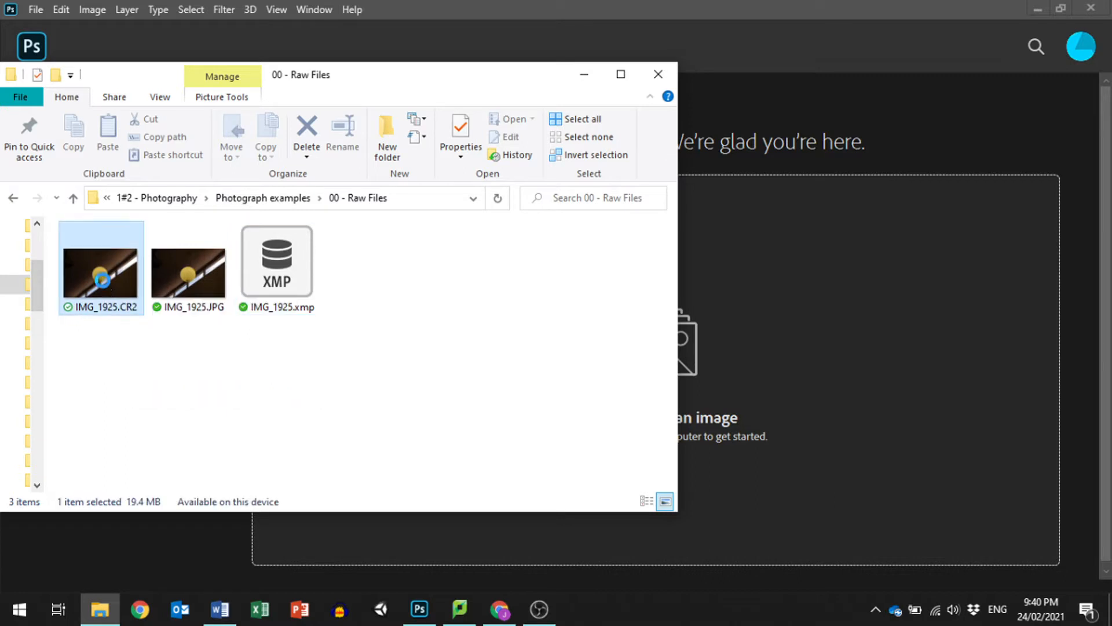
right_click(105, 285)
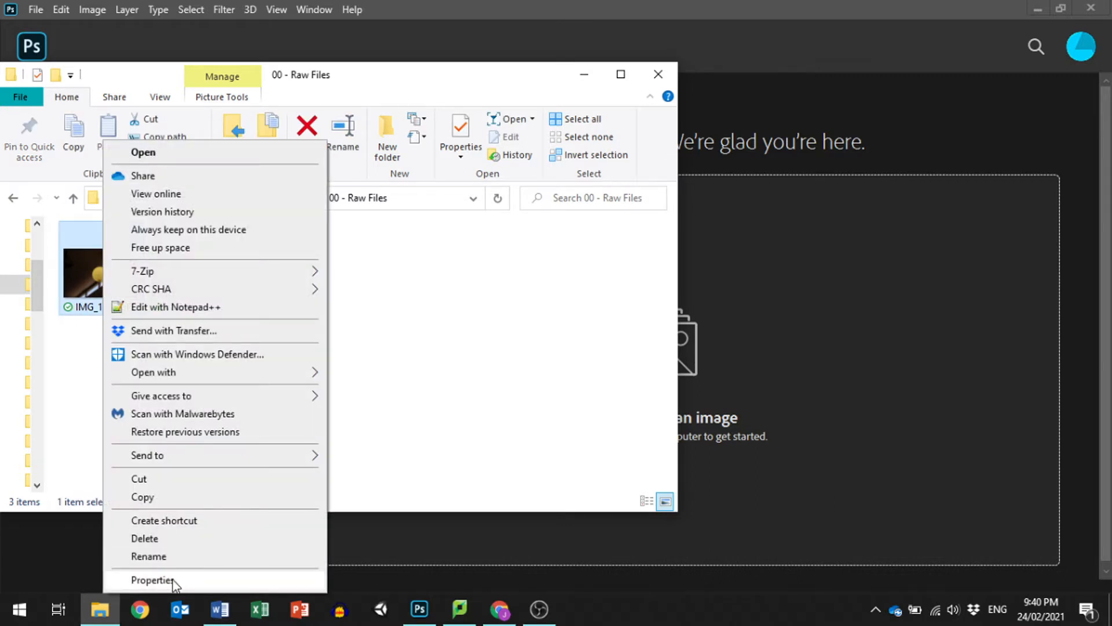
left_click(188, 579)
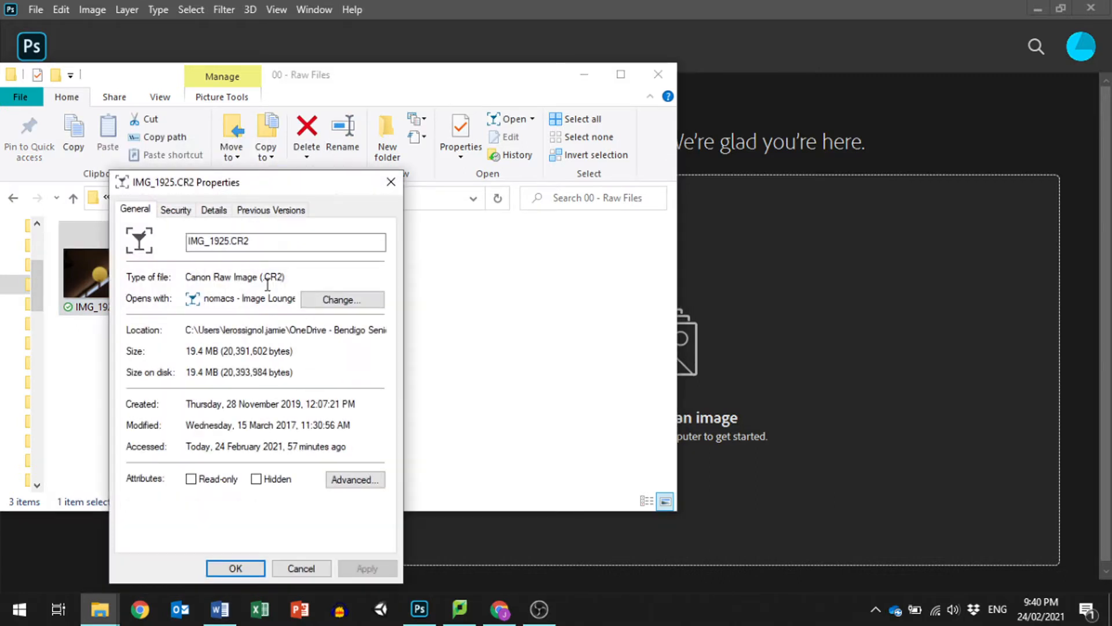
left_click(212, 212)
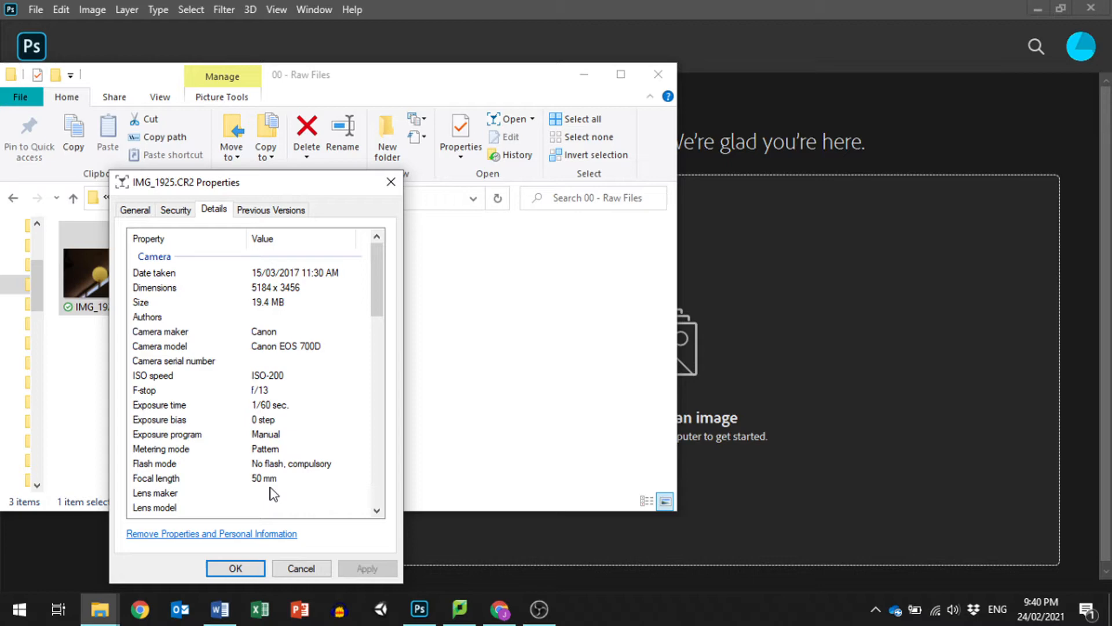
left_click_drag(249, 182, 867, 75)
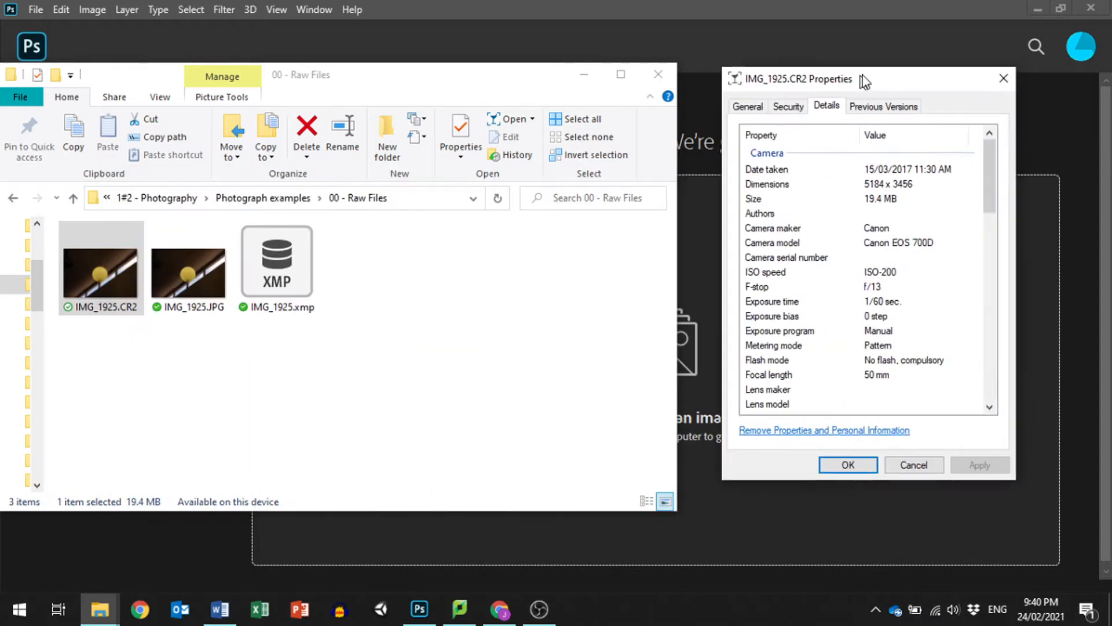
Show the detailed properties of IMG_1925.JPG next to those of the CR2 file and examine its image and camera metadata.
right_click(184, 273)
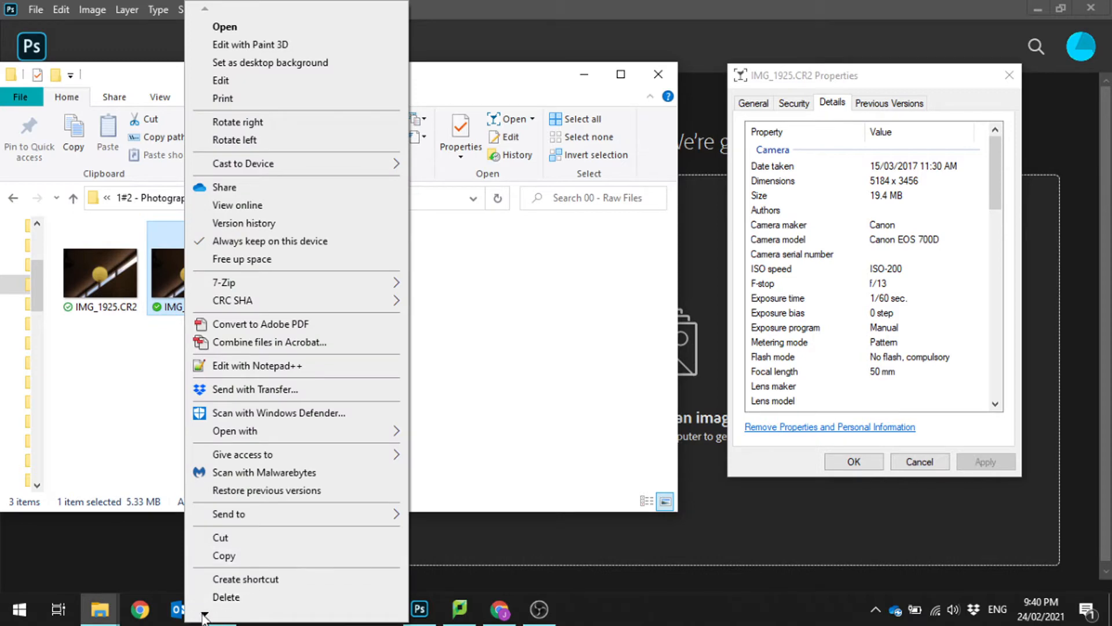
mouse_move(204, 615)
left_click(237, 585)
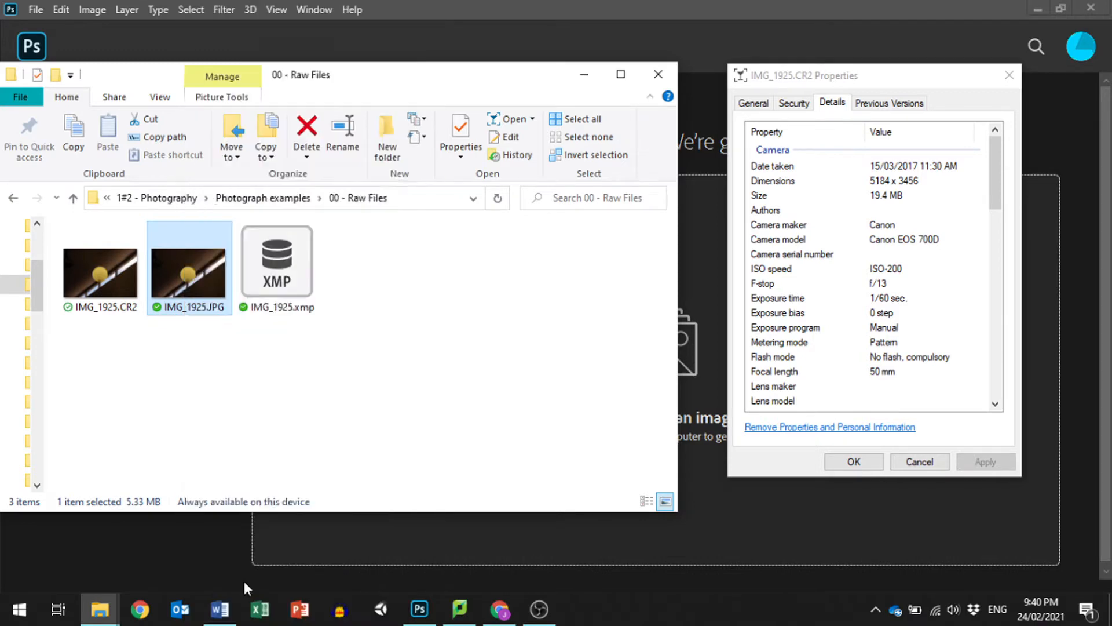
left_click(296, 210)
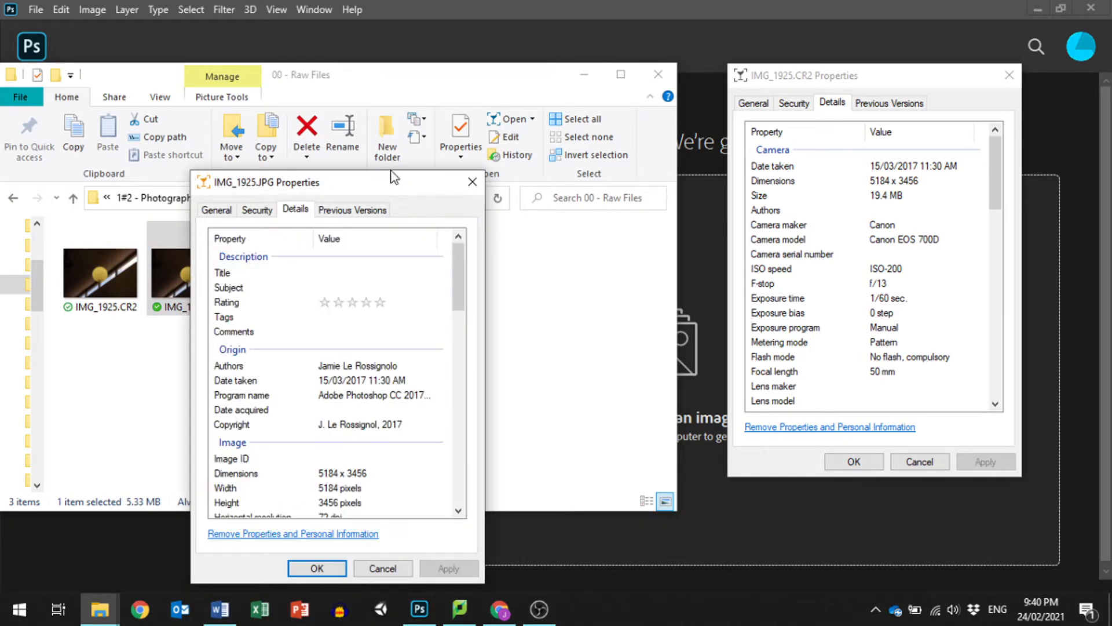
left_click_drag(381, 186, 619, 71)
scroll(575, 244, "down", 4)
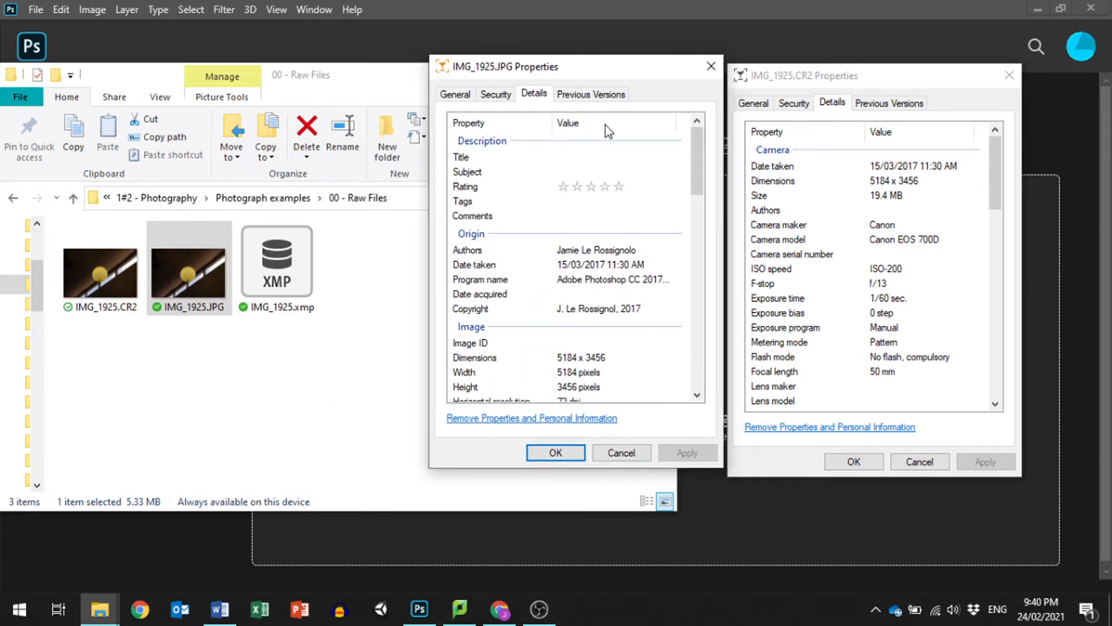
scroll(575, 243, "down", 4)
scroll(571, 250, "up", 3)
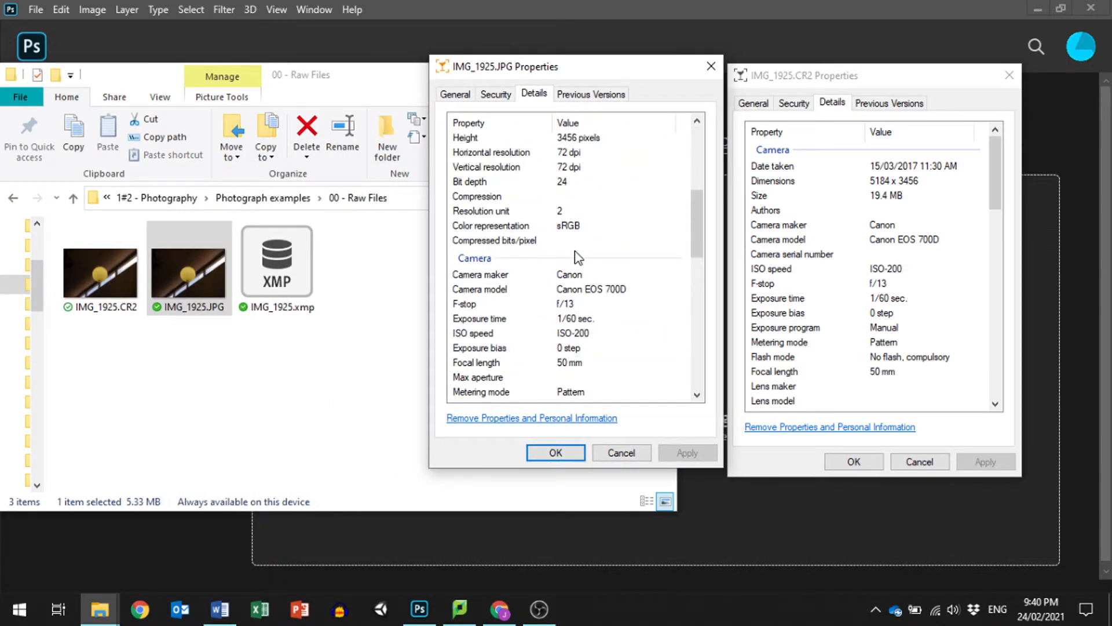
scroll(556, 261, "down", 1)
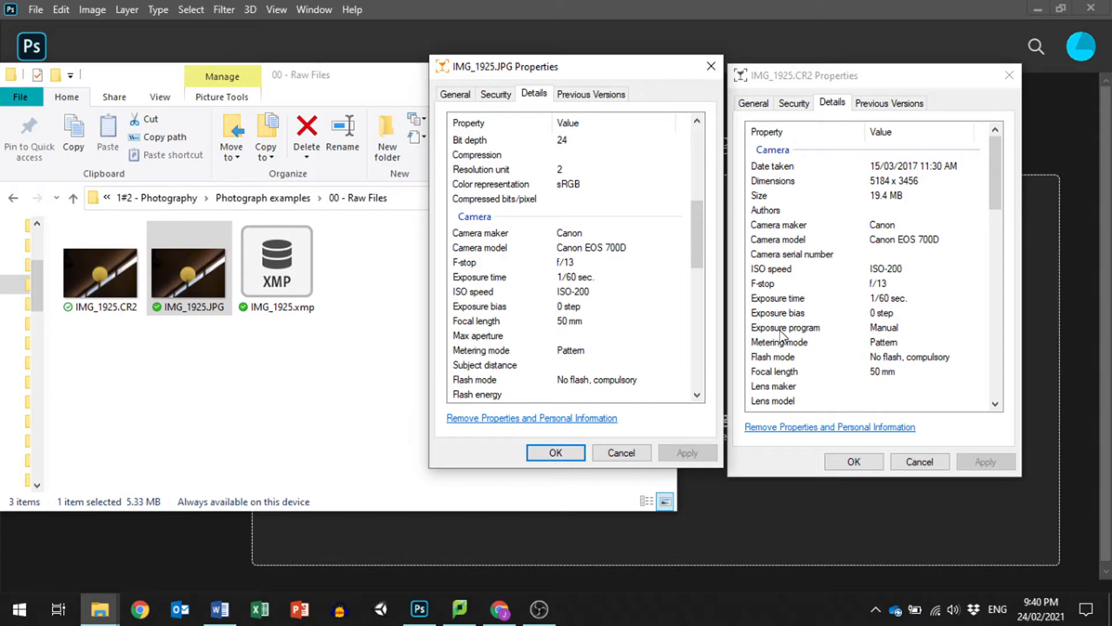
Look through the camera, description, origin and GPS metadata of IMG_1925.CR2 for comparison with the JPG.
scroll(782, 342, "down", 2)
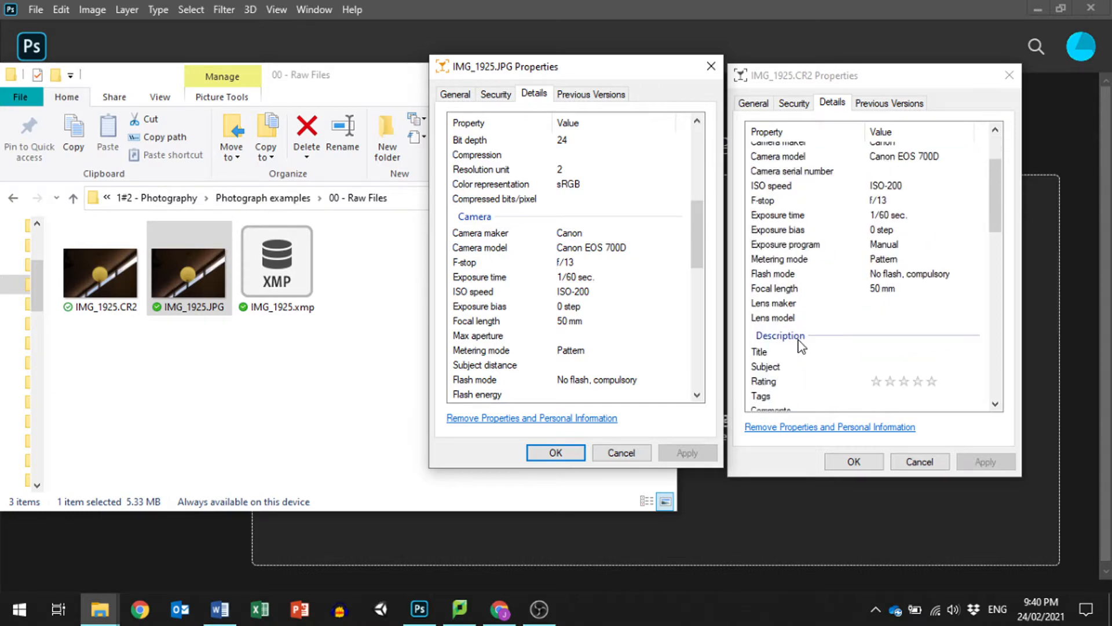
scroll(806, 346, "down", 3)
scroll(805, 341, "down", 7)
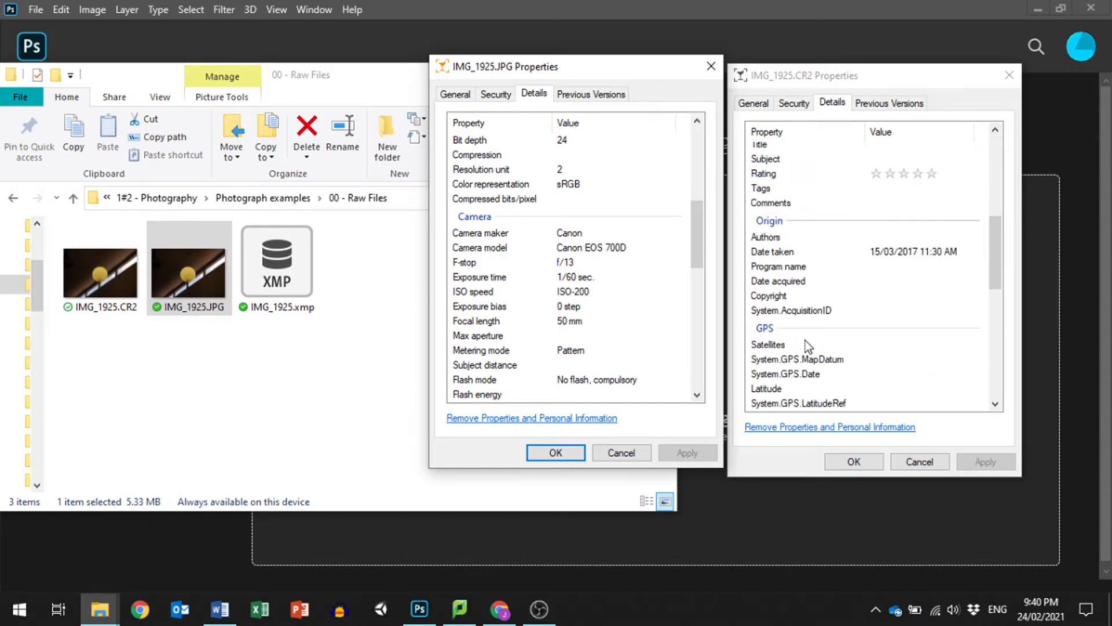
scroll(806, 342, "up", 8)
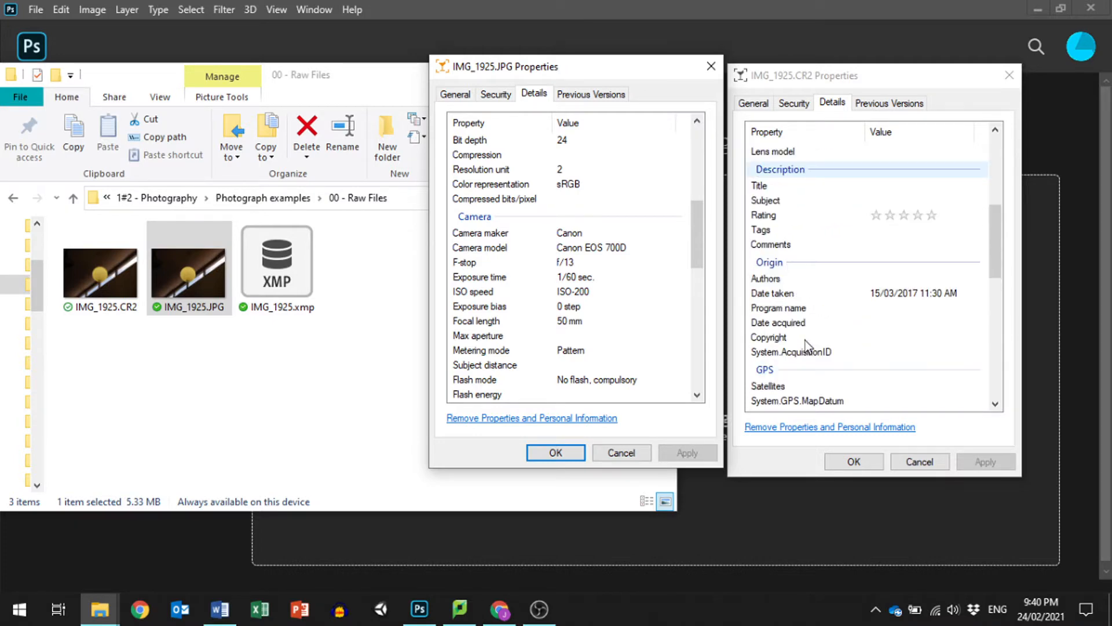
scroll(805, 342, "up", 4)
scroll(800, 348, "down", 1)
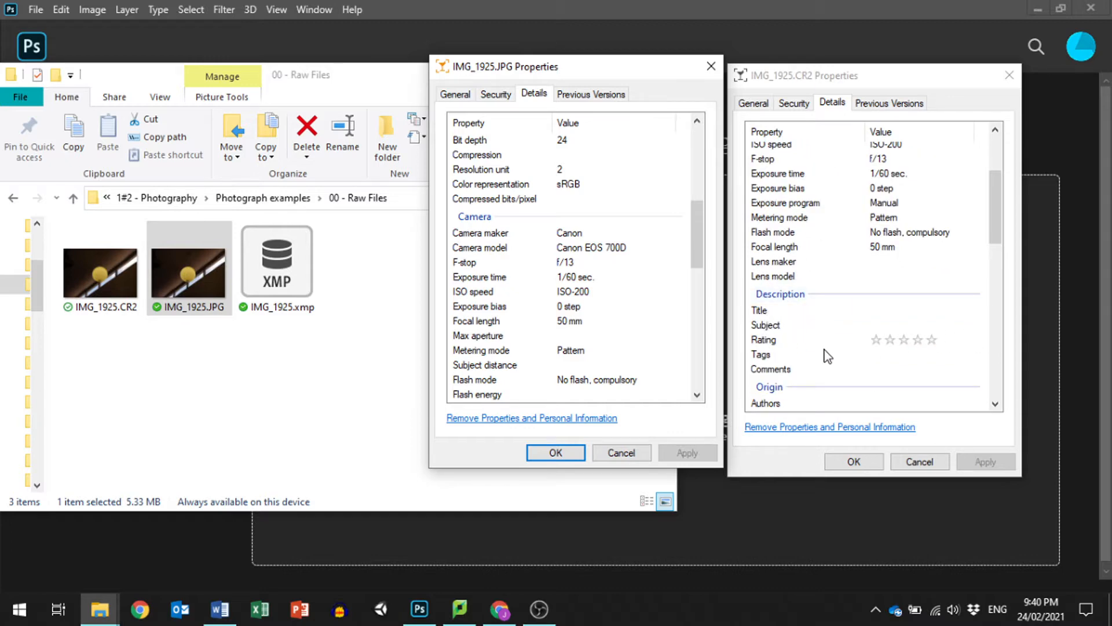
scroll(828, 356, "up", 2)
Close both properties windows and open IMG_1925.CR2 in Photoshop's Camera Raw.
left_click(711, 66)
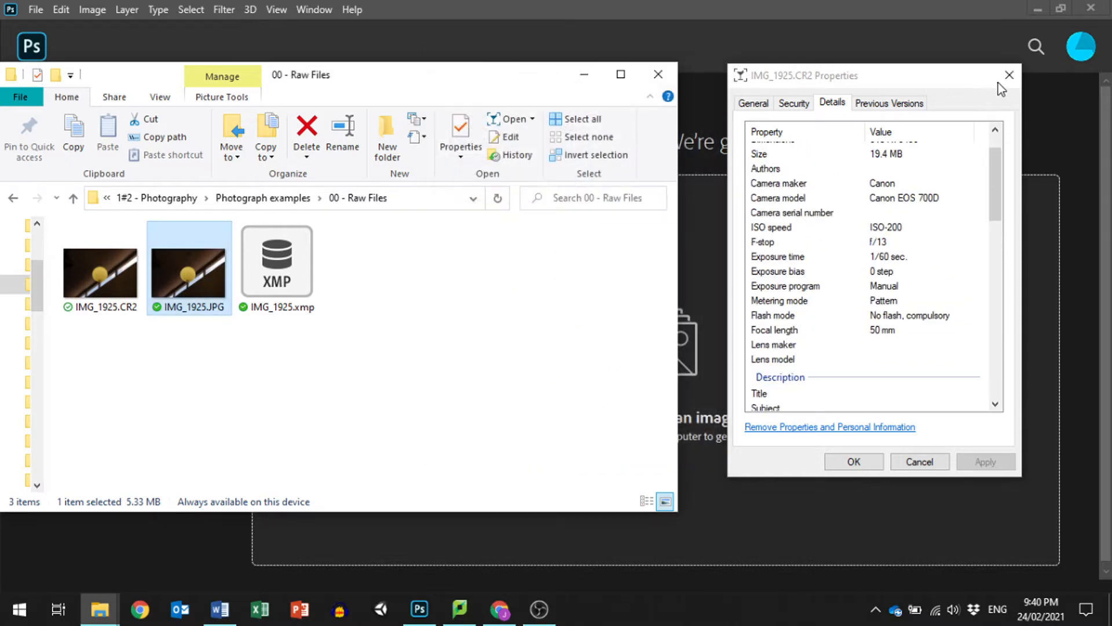
left_click(1008, 76)
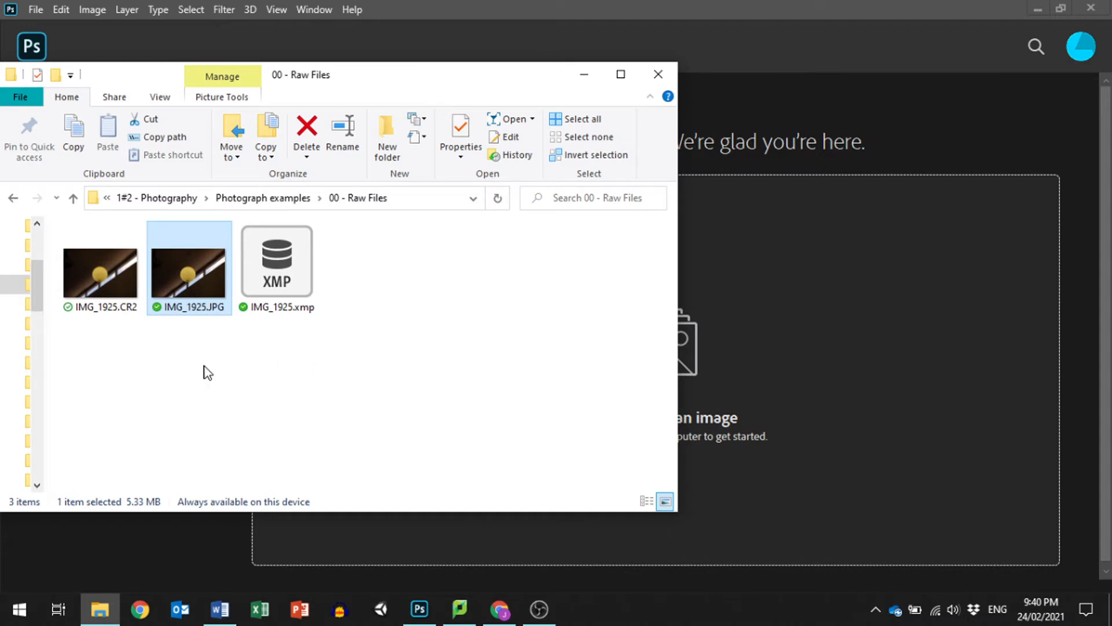
left_click_drag(101, 272, 808, 245)
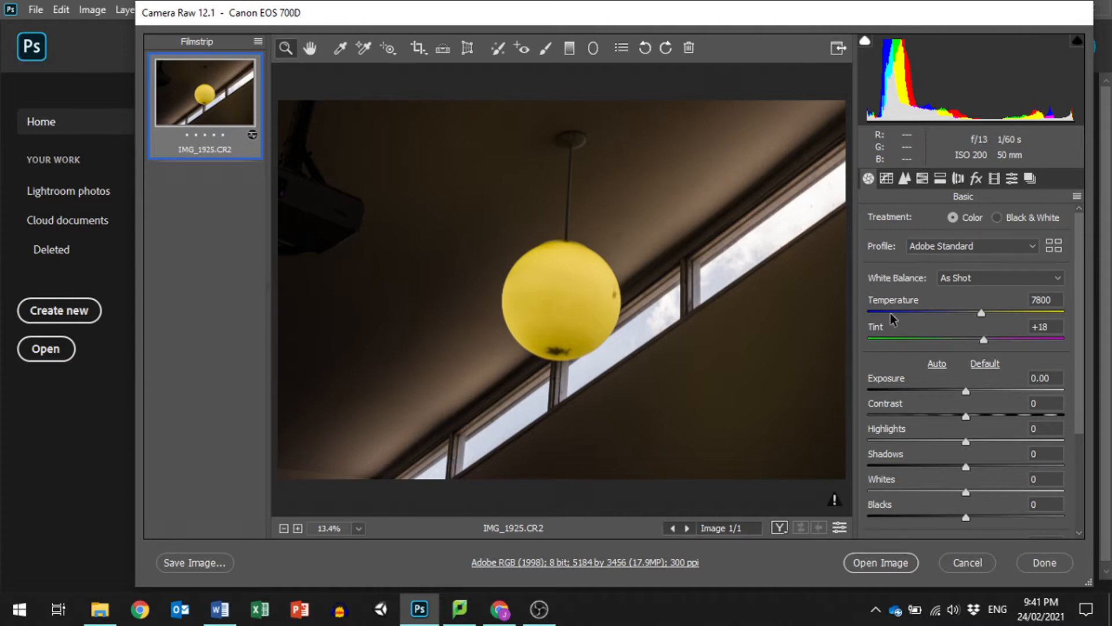
Try the Daylight, Shade and Fluorescent white balance presets on the photo.
left_click(981, 279)
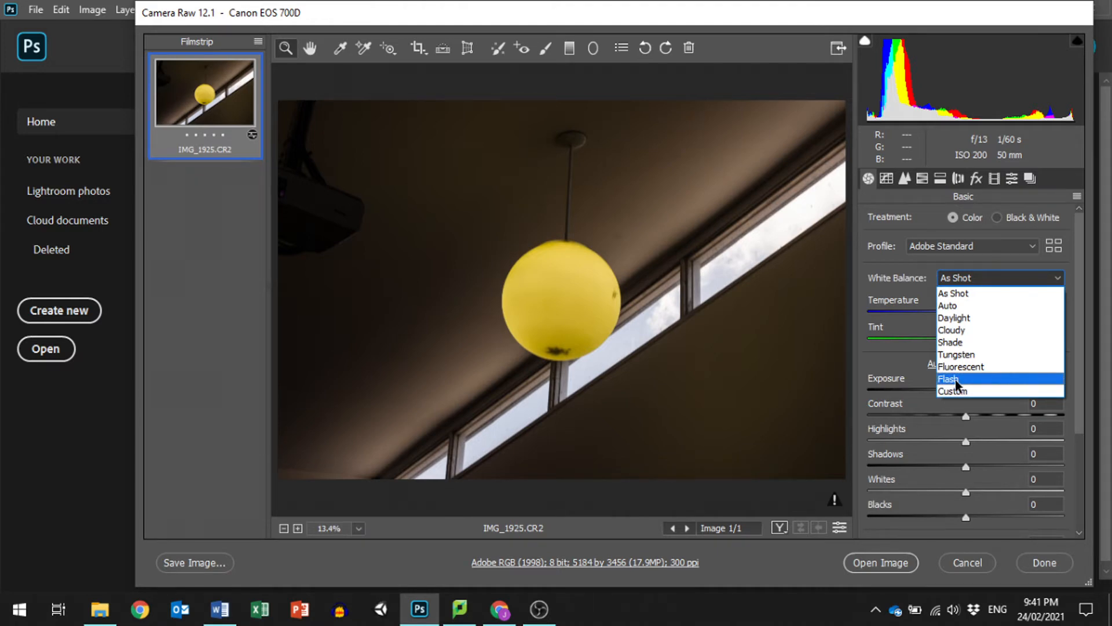
left_click(955, 318)
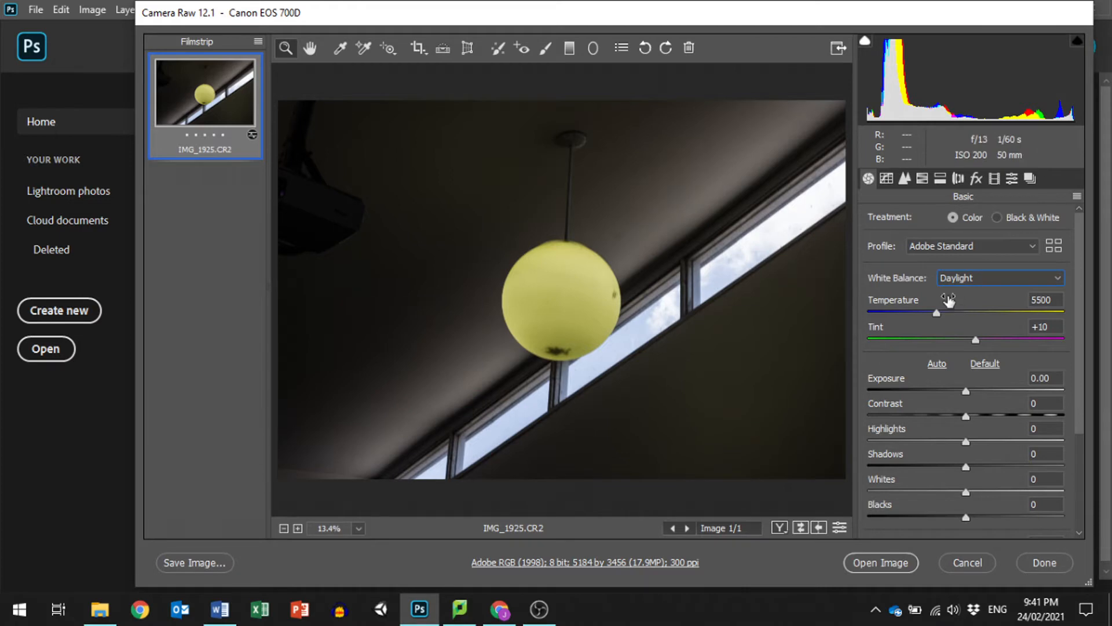
left_click(963, 279)
left_click(972, 340)
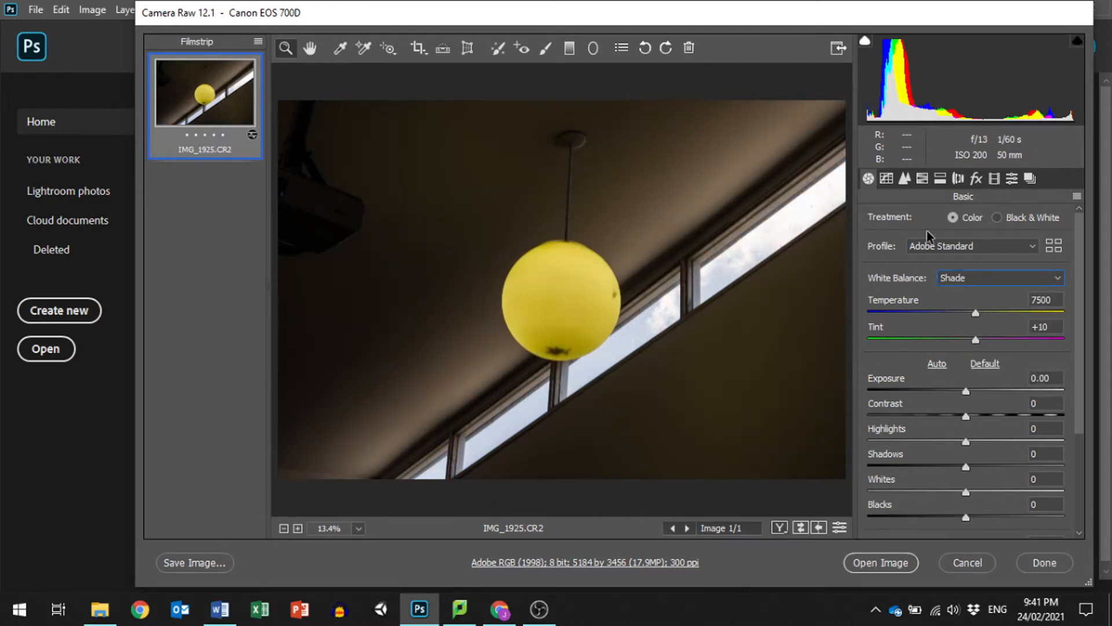
left_click(971, 277)
left_click(976, 367)
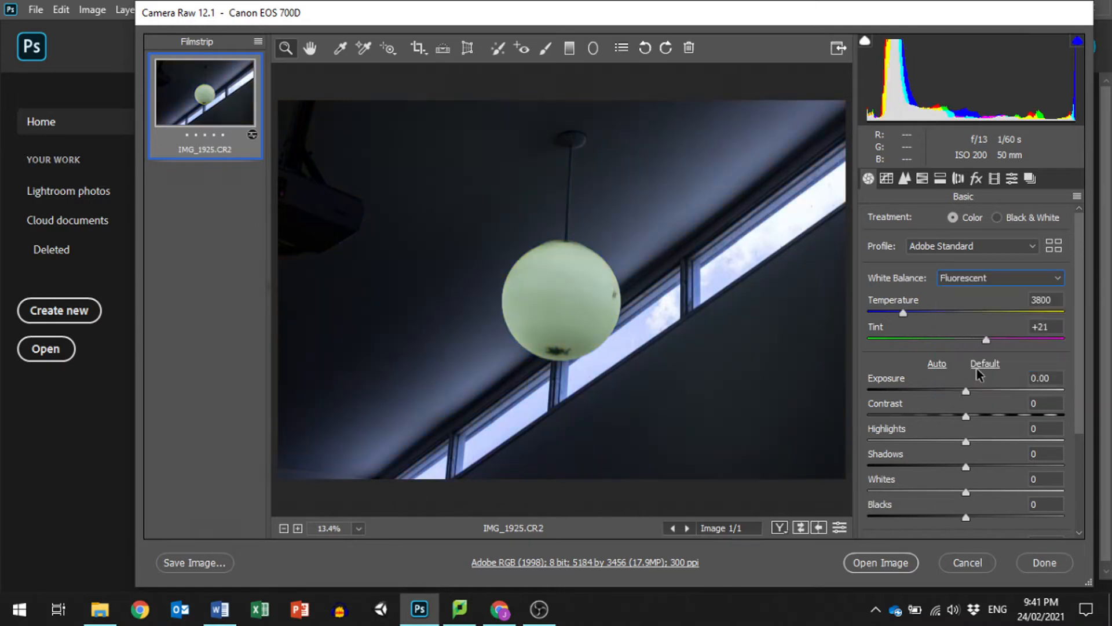
Try the Flash and Auto white balance presets, and return the white balance to As Shot.
left_click(985, 278)
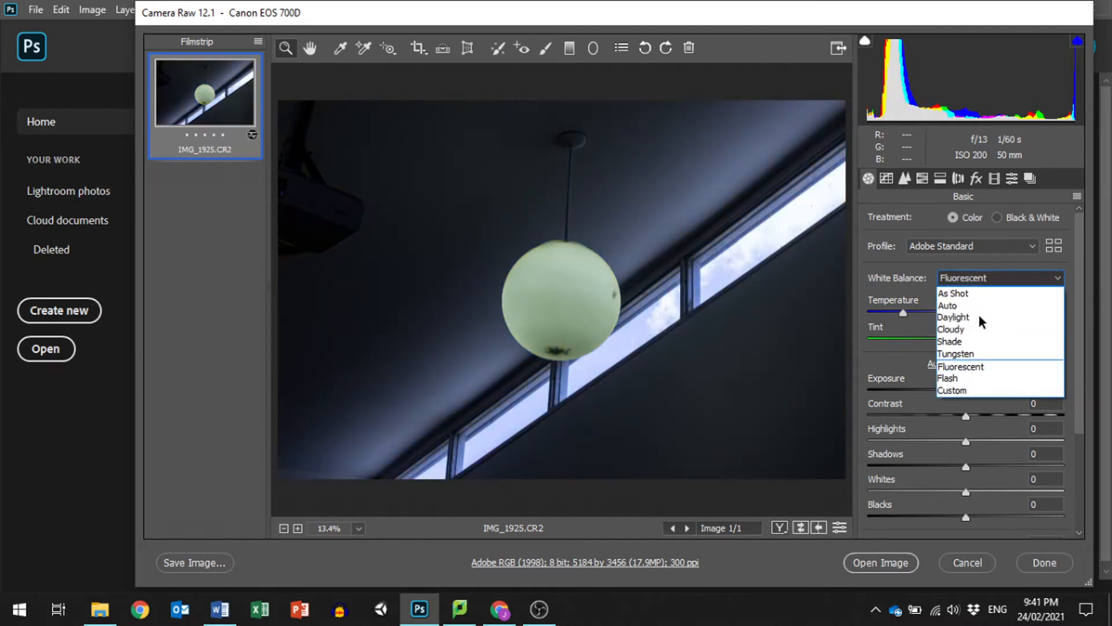
left_click(973, 382)
left_click(993, 277)
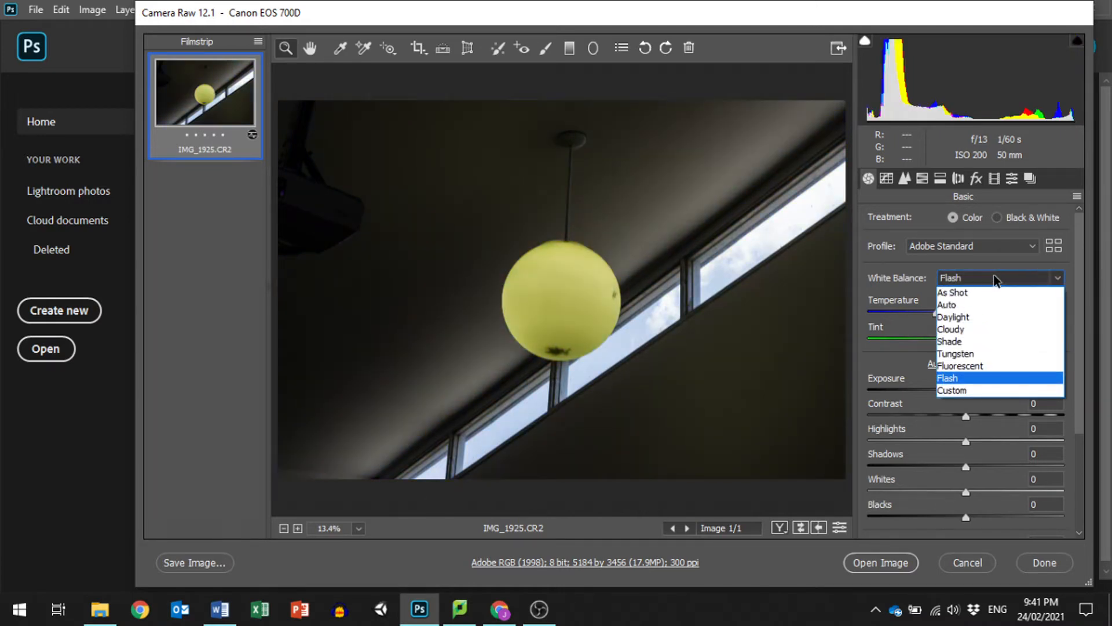
left_click(978, 307)
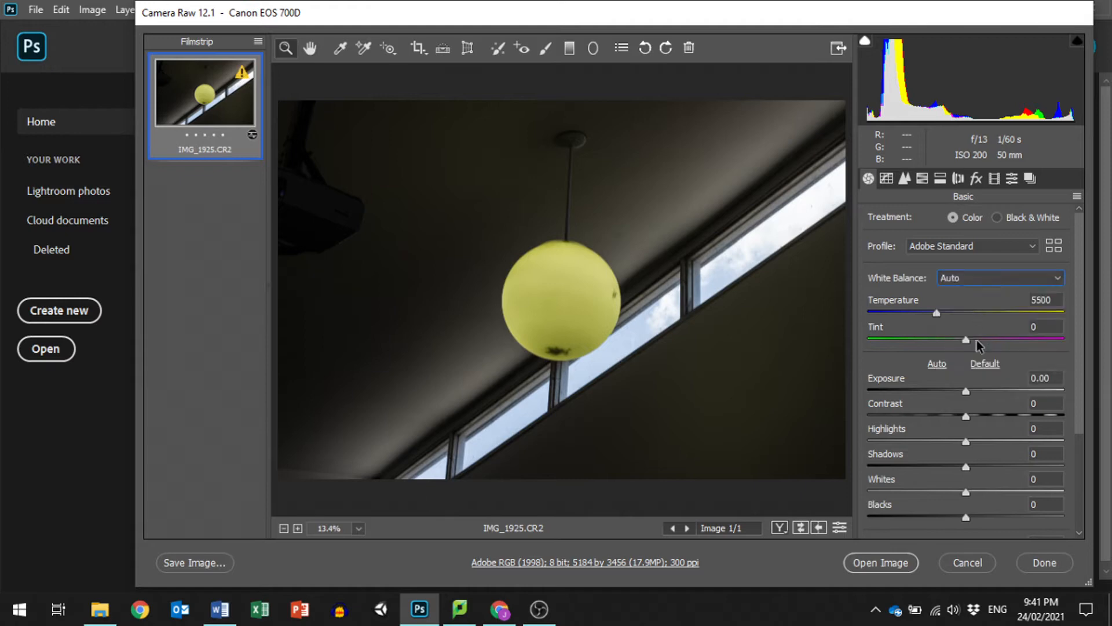
left_click(971, 284)
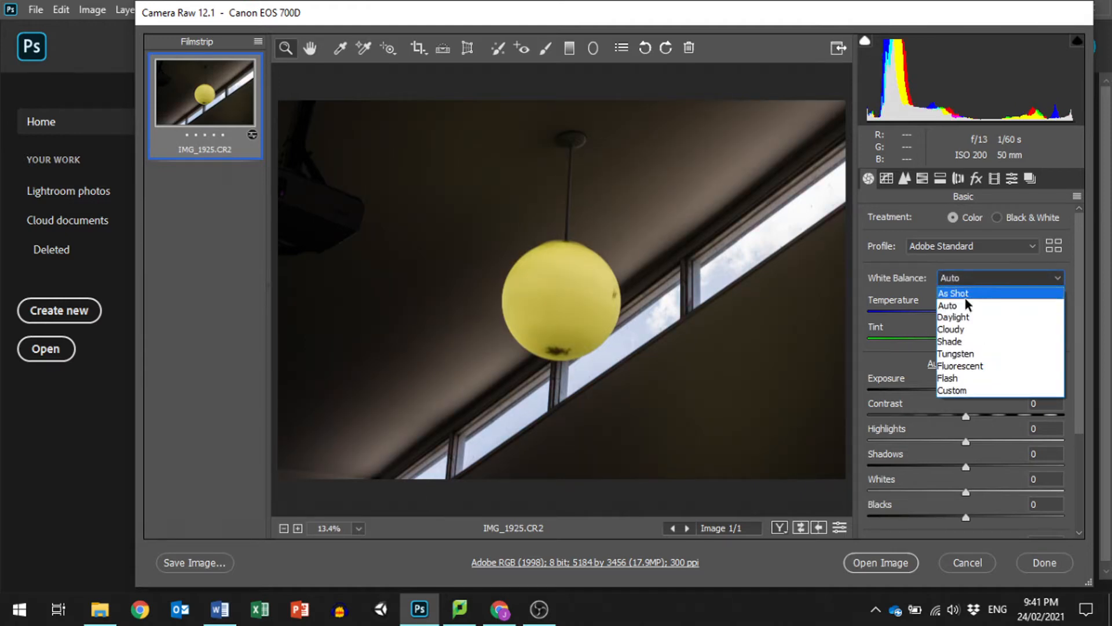
left_click(964, 293)
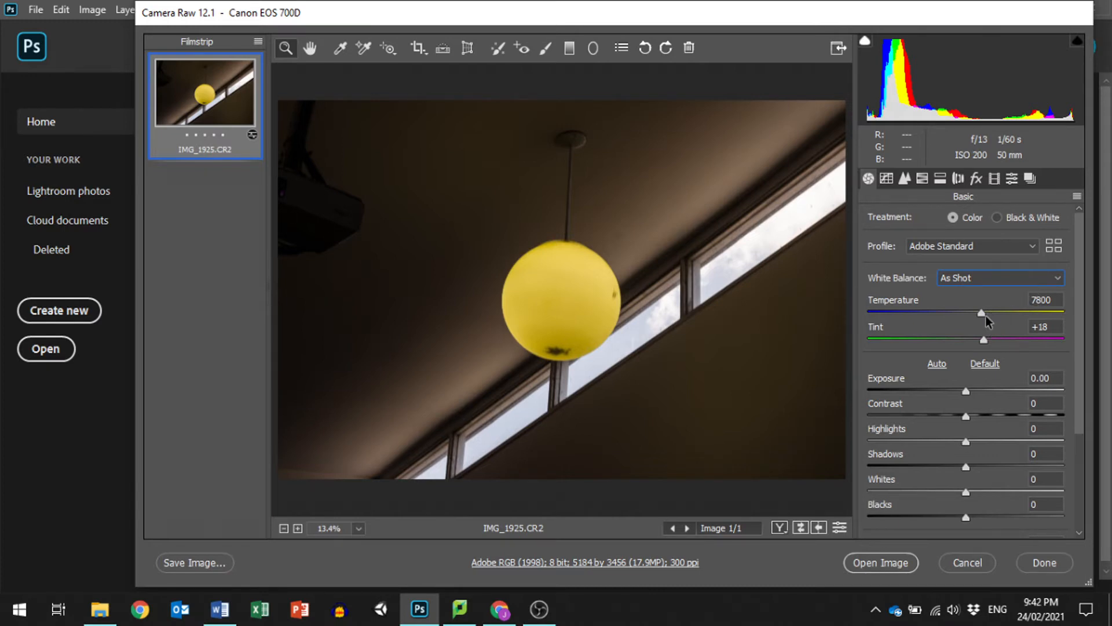
Try a custom white balance with a temperature of 7900 and a tint of +7, and readjust both values slightly.
mouse_move(983, 315)
left_mouse_down()
mouse_move(906, 313)
mouse_move(1047, 310)
mouse_move(984, 316)
left_mouse_up()
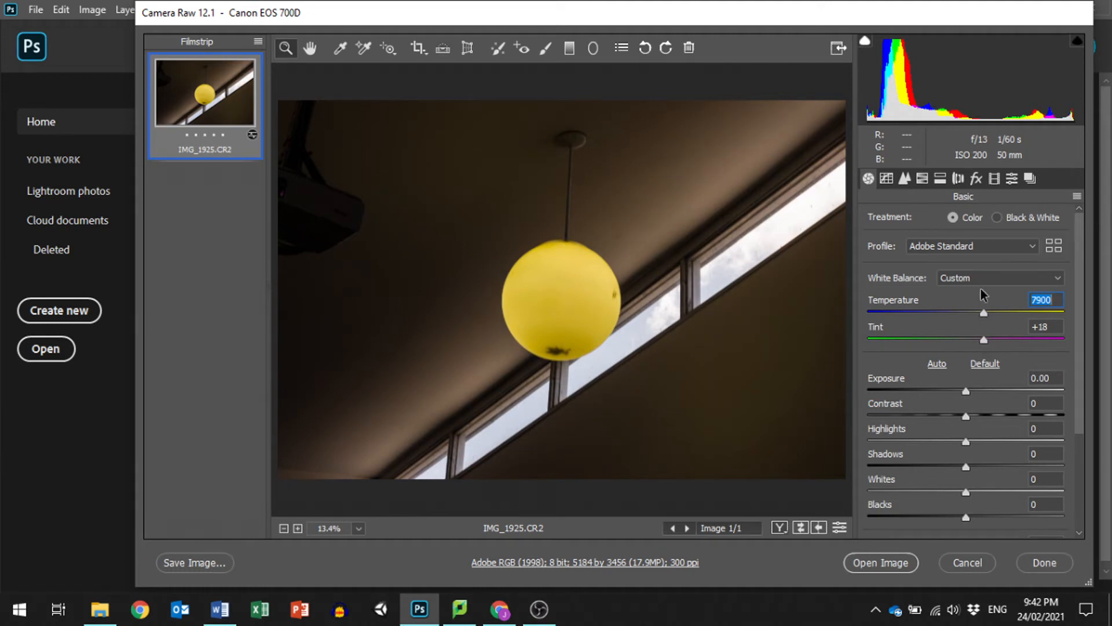
mouse_move(986, 339)
left_mouse_down()
mouse_move(873, 345)
mouse_move(1096, 355)
mouse_move(975, 348)
left_mouse_up()
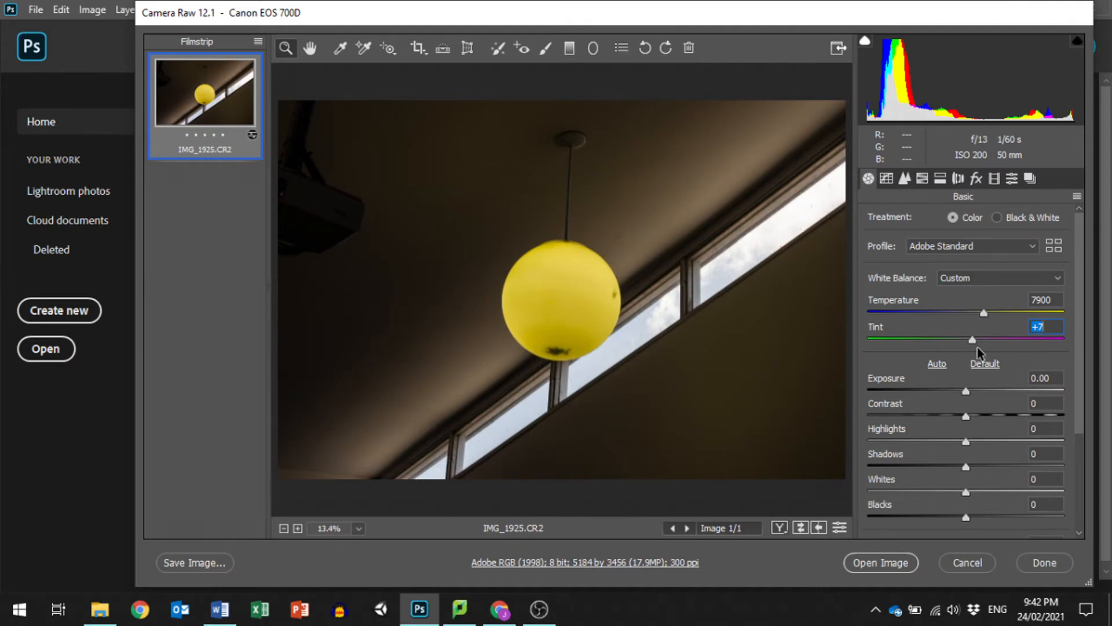
mouse_move(971, 338)
left_mouse_down()
mouse_move(1062, 333)
mouse_move(939, 344)
mouse_move(979, 339)
left_mouse_up()
left_click(982, 311)
Set the photo's white balance to Auto.
left_click(982, 278)
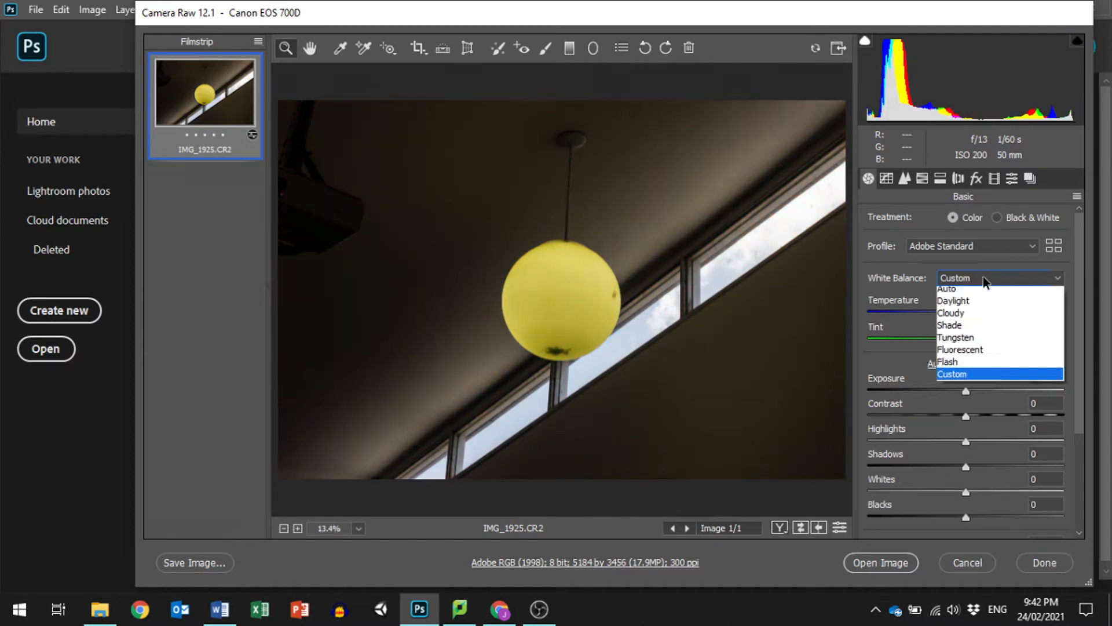
left_click(959, 302)
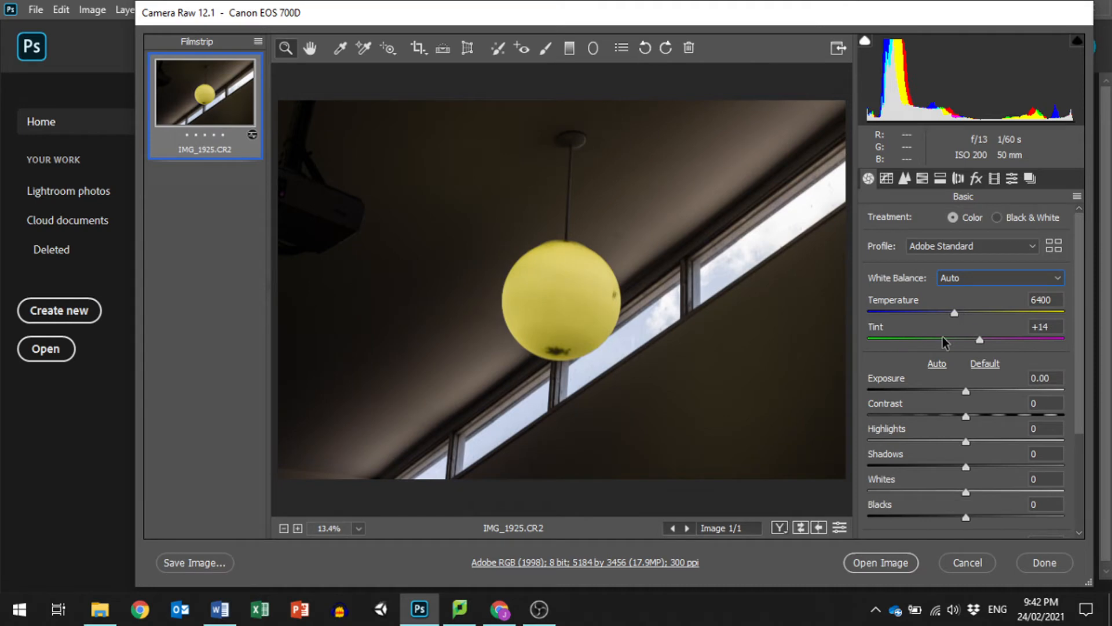
Try raising the photo's exposure to +1.10, and lower it to -2.65.
scroll(943, 343, "down", 2)
scroll(945, 343, "down", 1)
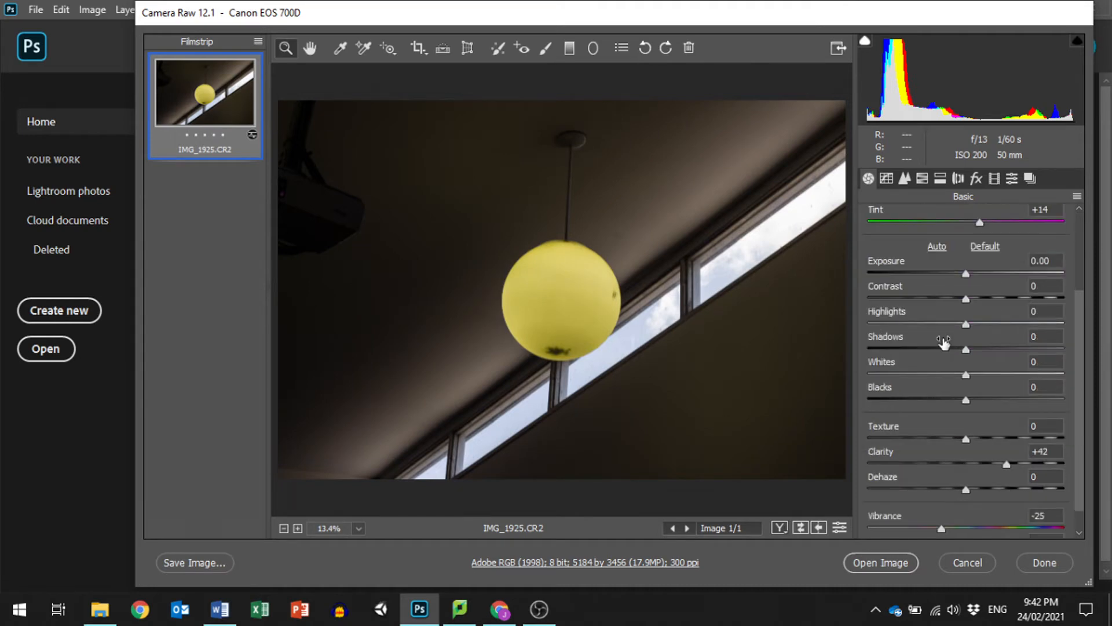
scroll(944, 343, "down", 1)
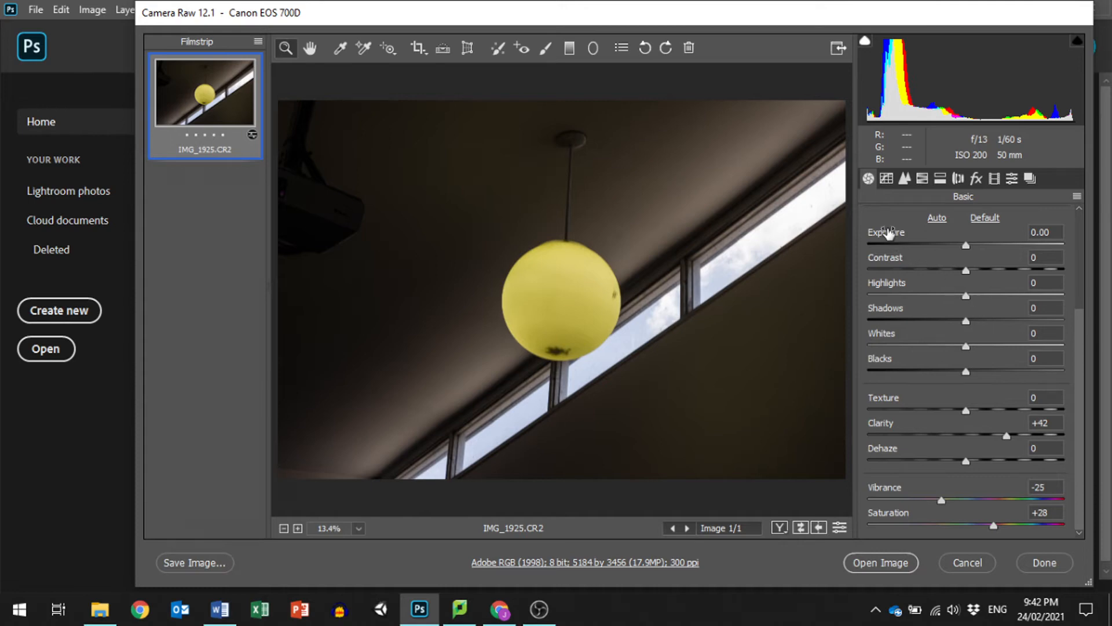
left_click_drag(964, 244, 987, 245)
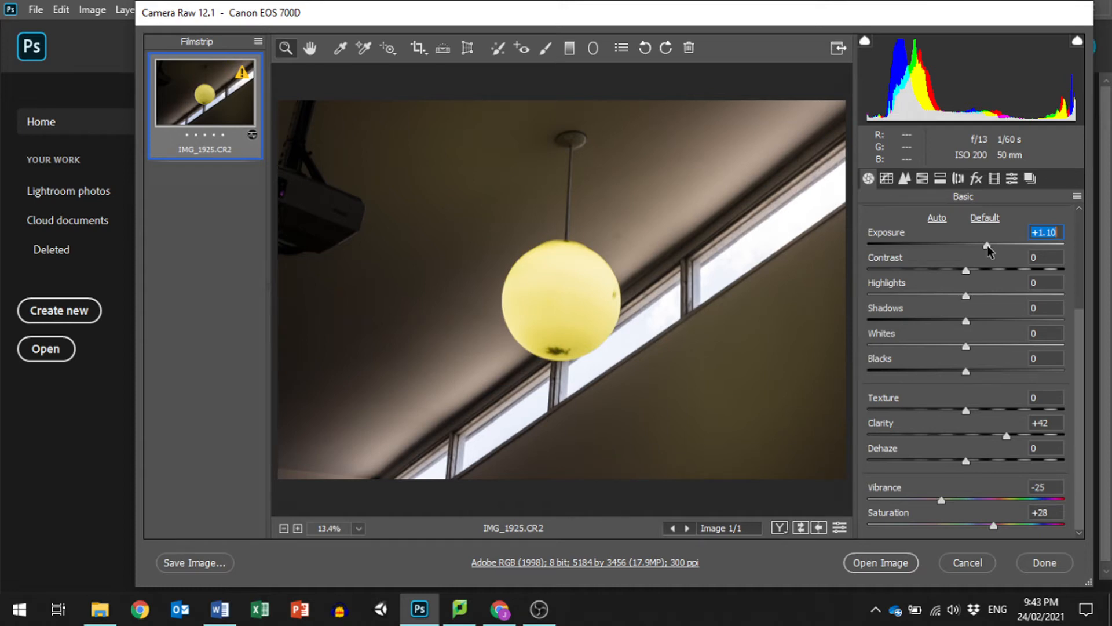
left_click_drag(987, 245, 916, 250)
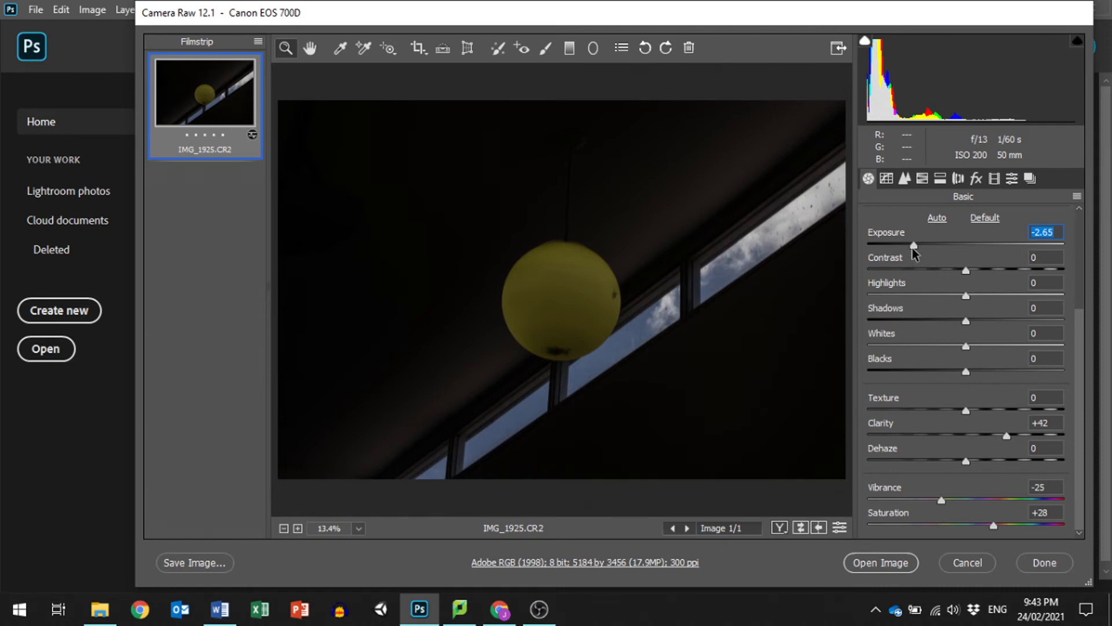
Try an exposure of -0.20, a contrast of -3 and highlights of -83 on the photo.
left_click_drag(914, 248, 1001, 253)
left_click_drag(969, 257, 962, 259)
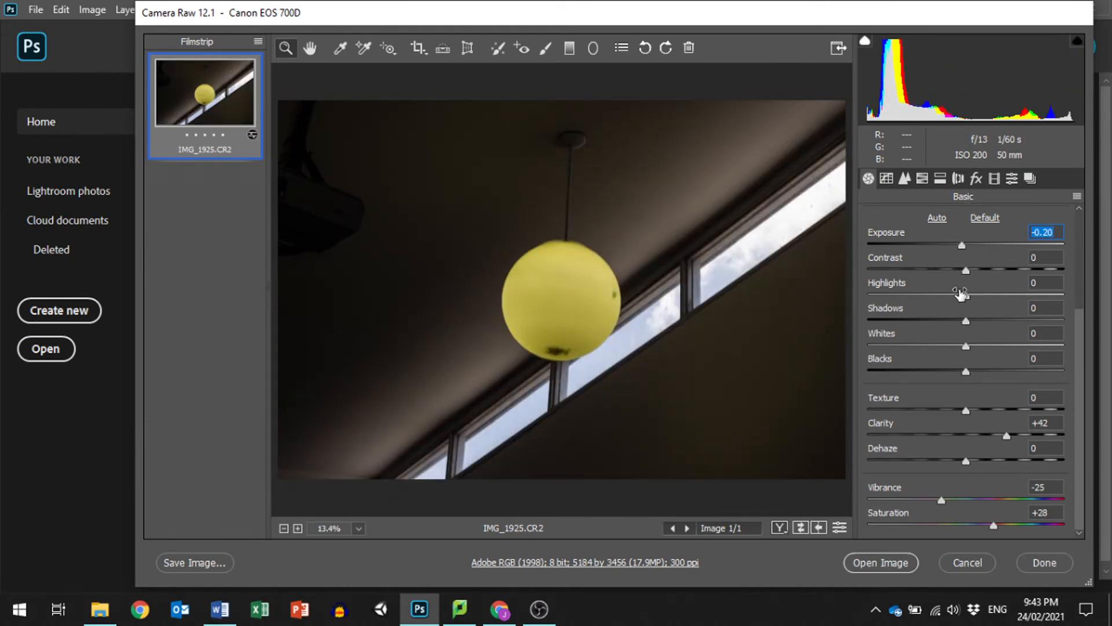
left_click_drag(965, 270, 891, 307)
Try raising the photo's shadows to +100, whites to +45 and blacks to +31.
left_click(965, 322)
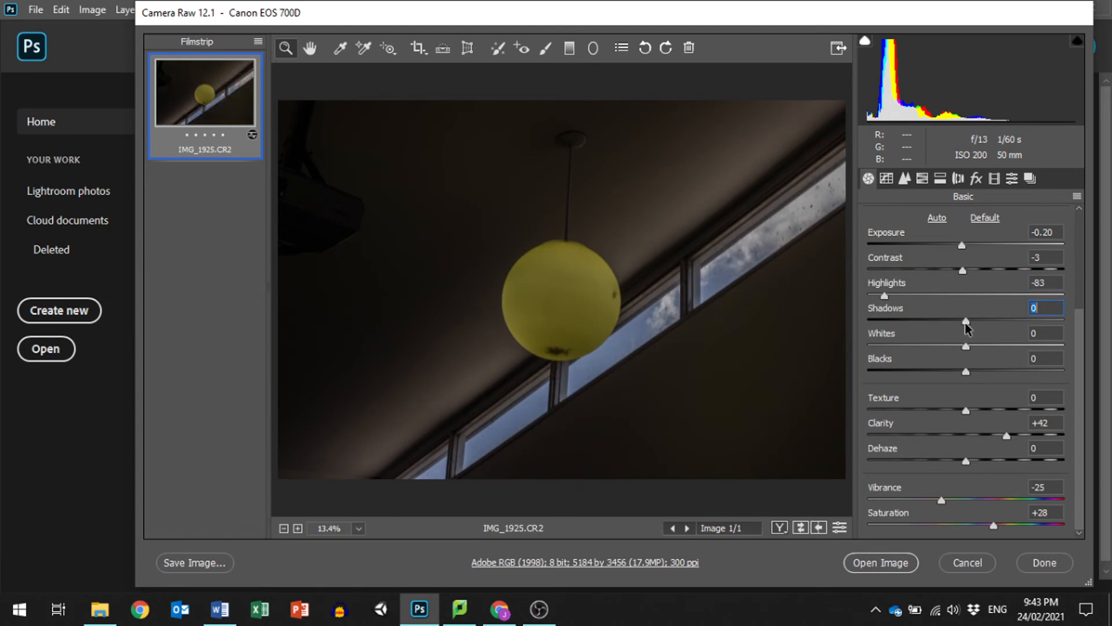
left_click_drag(965, 322, 1065, 322)
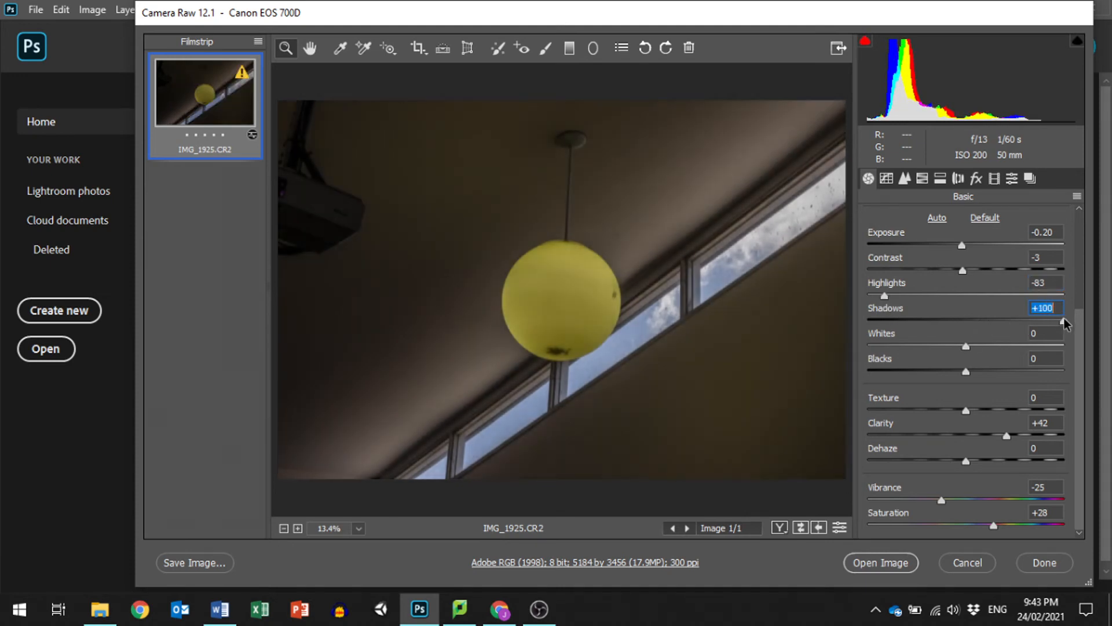
left_click(966, 346)
left_click_drag(966, 347, 997, 372)
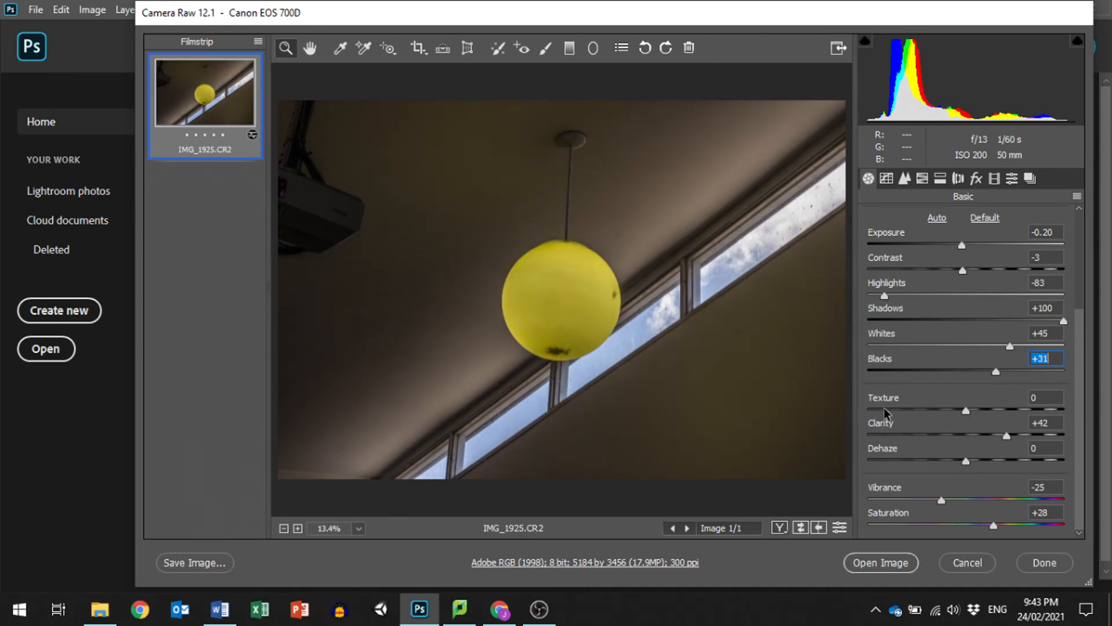
Try the photo's texture at +100, and bring it down to +2.
left_click(966, 412)
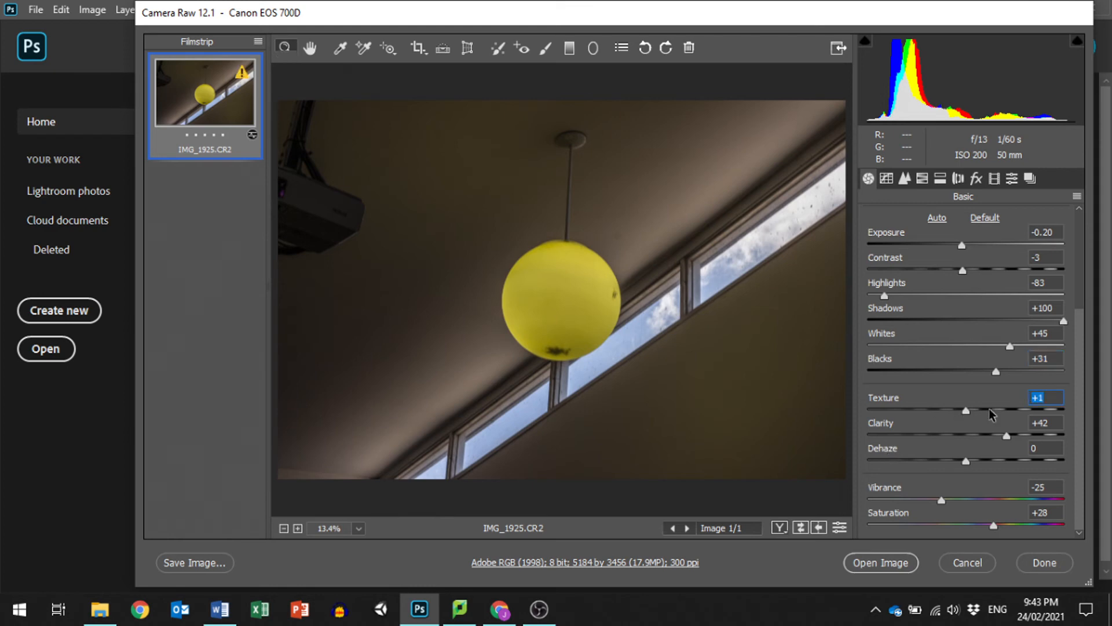
left_click_drag(991, 414, 1070, 412)
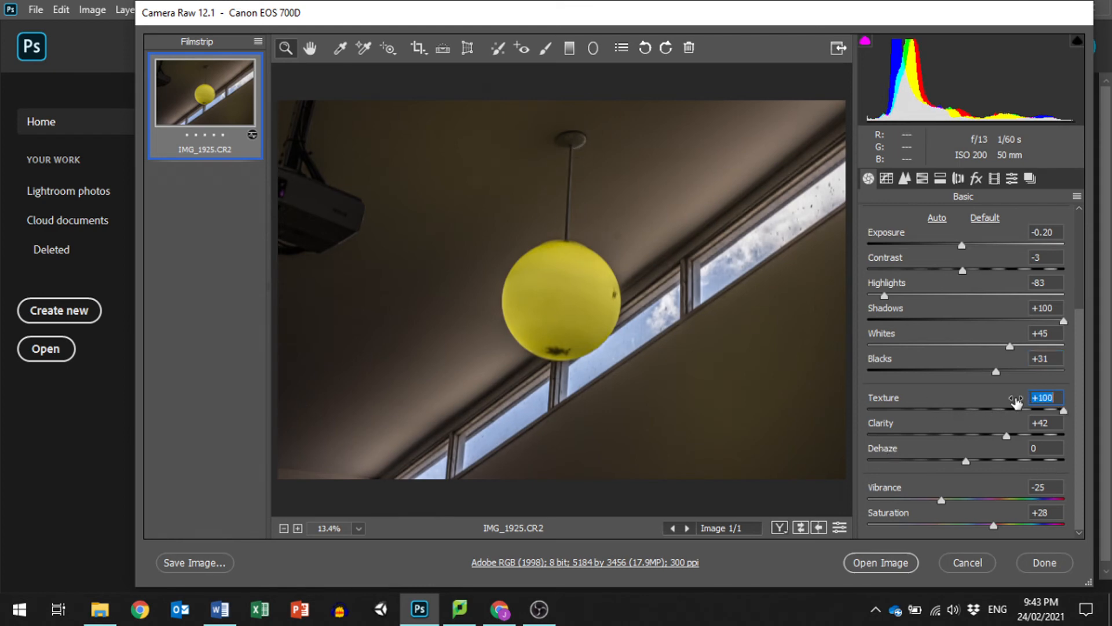
left_click_drag(1063, 415, 967, 413)
Set the photo's clarity to +71 and its dehaze to +8.
left_click(1008, 435)
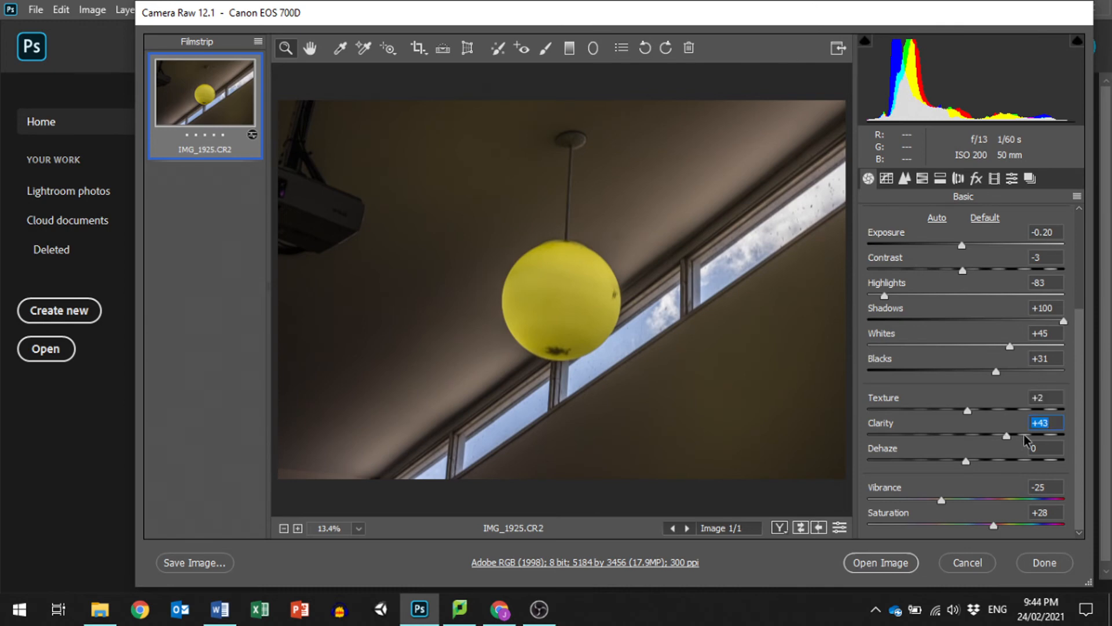
mouse_move(1024, 440)
left_mouse_down()
mouse_move(1087, 439)
mouse_move(819, 446)
mouse_move(1035, 437)
left_mouse_up()
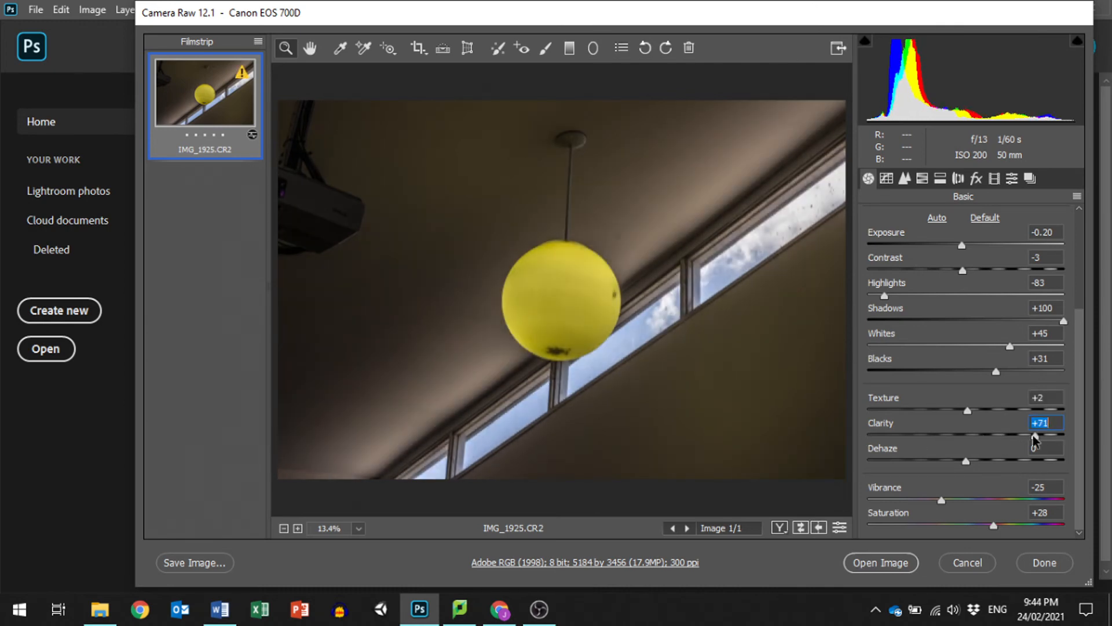
mouse_move(964, 463)
left_mouse_down()
mouse_move(809, 462)
mouse_move(973, 462)
left_mouse_up()
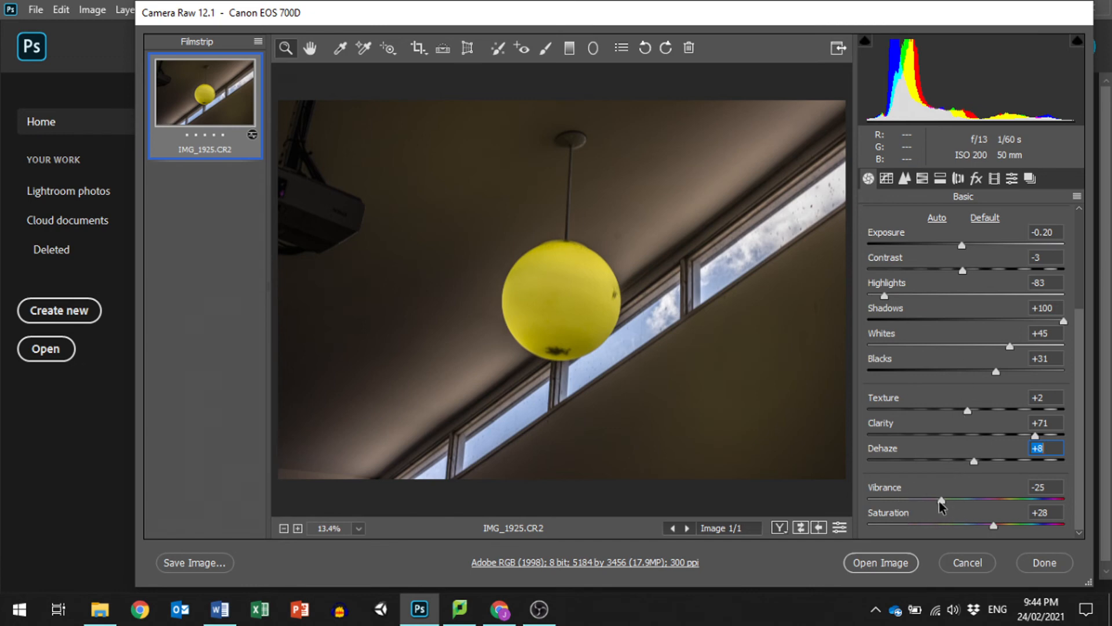
Try the vibrance at -100 and +100, and the saturation at -100 and +100.
left_click_drag(941, 501, 853, 512)
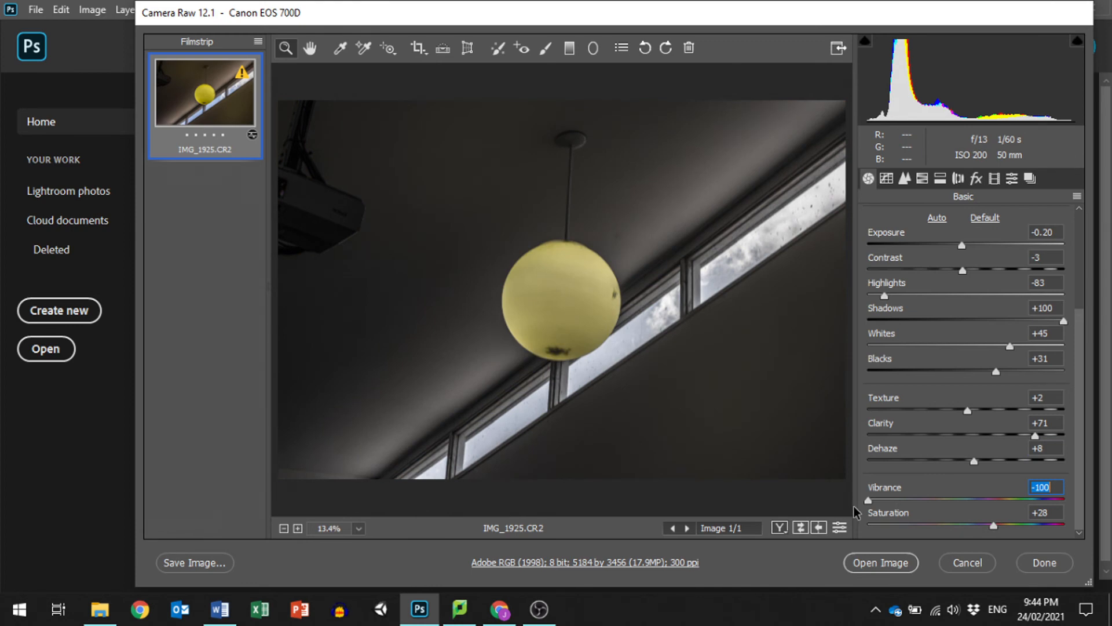
left_click_drag(868, 500, 1081, 503)
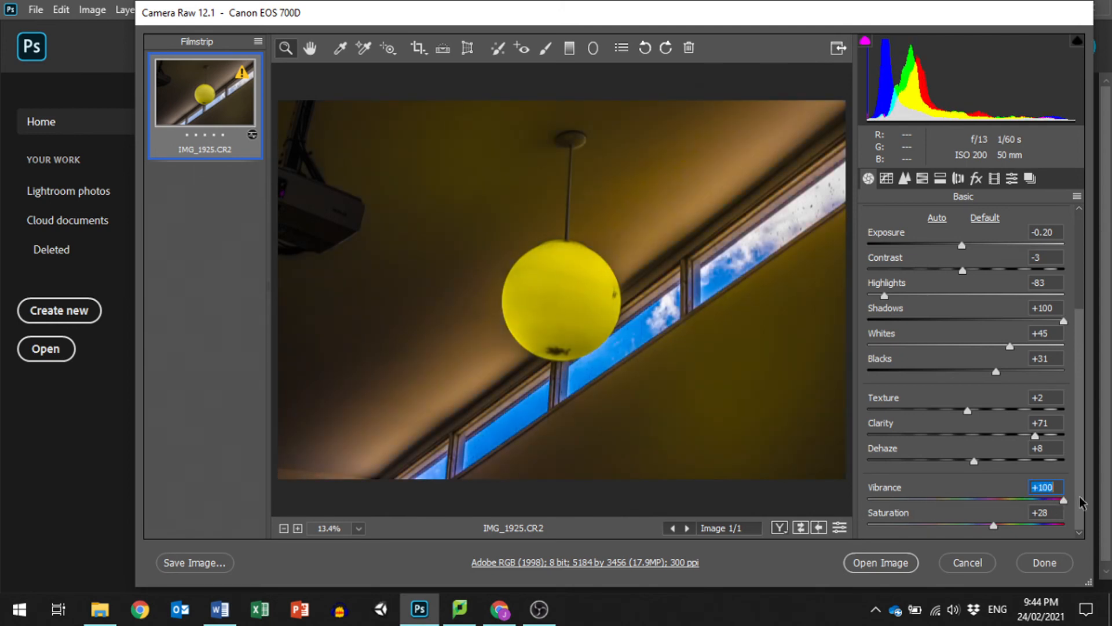
left_click_drag(995, 533, 844, 532)
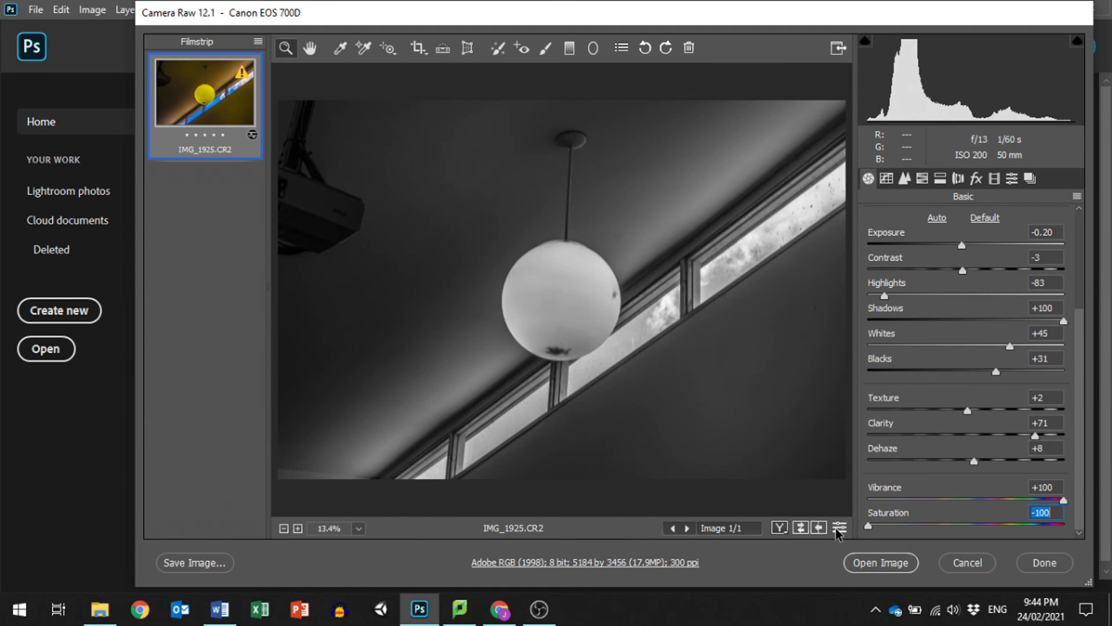
left_click_drag(868, 525, 1069, 526)
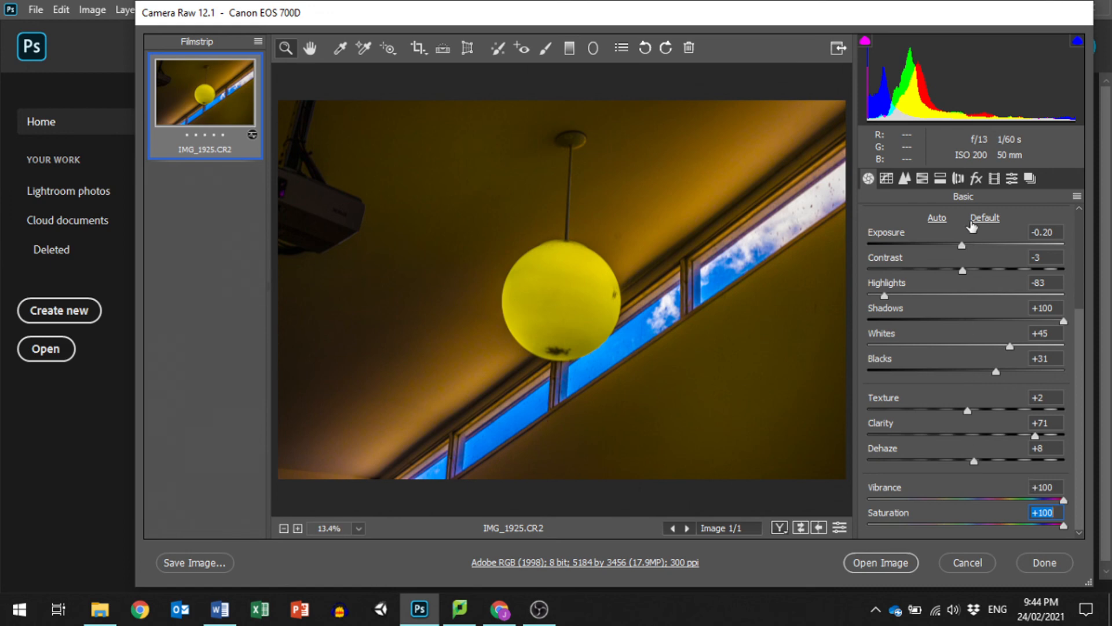
Apply the Auto tone adjustments, compare them with the Default settings, and reapply Auto.
left_click(936, 218)
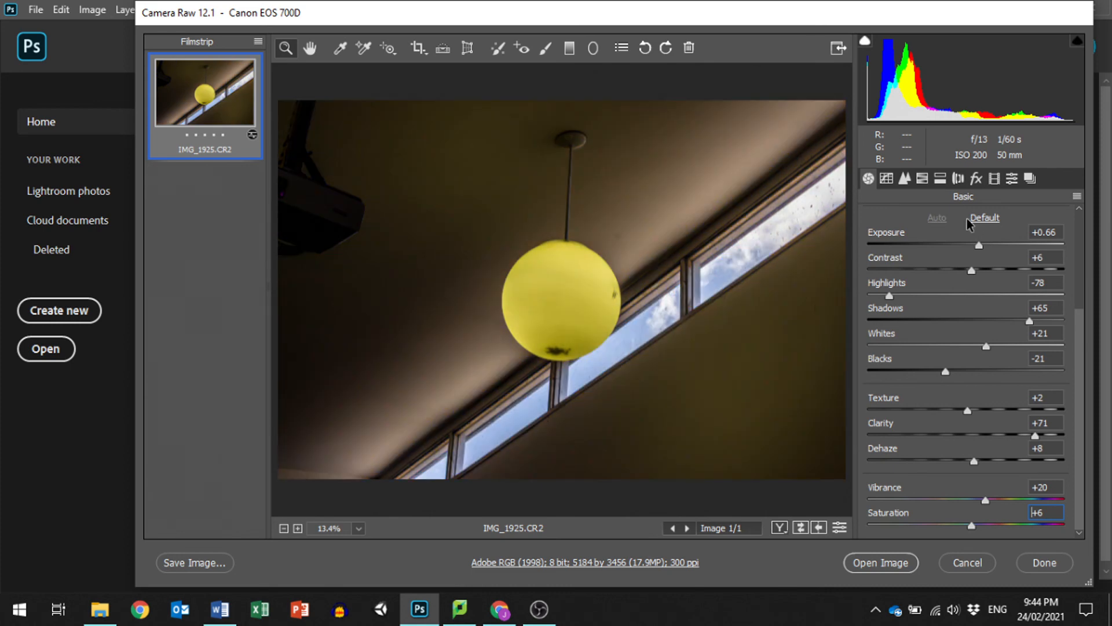
left_click(986, 219)
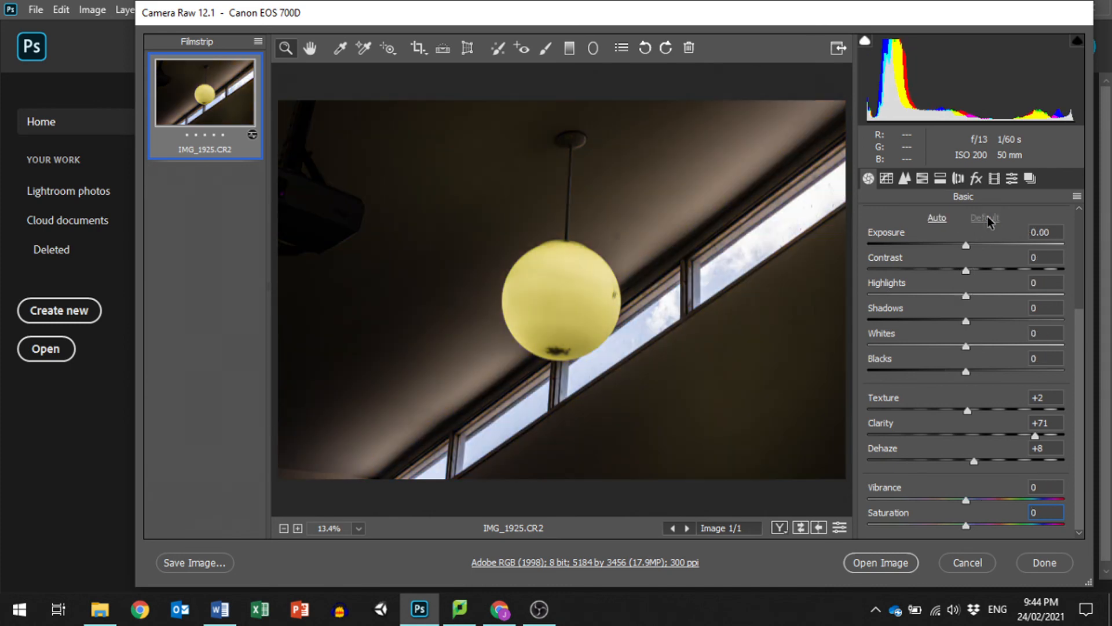
left_click(938, 219)
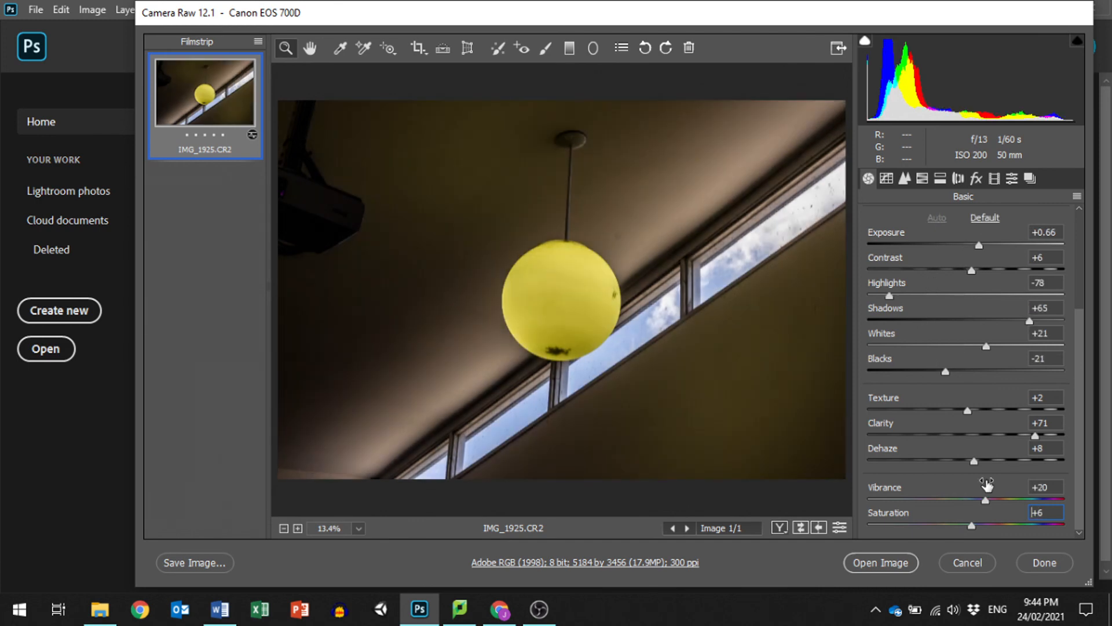
Open the adjusted raw photo in the main Photoshop workspace and hide the grid over the image.
left_click(884, 567)
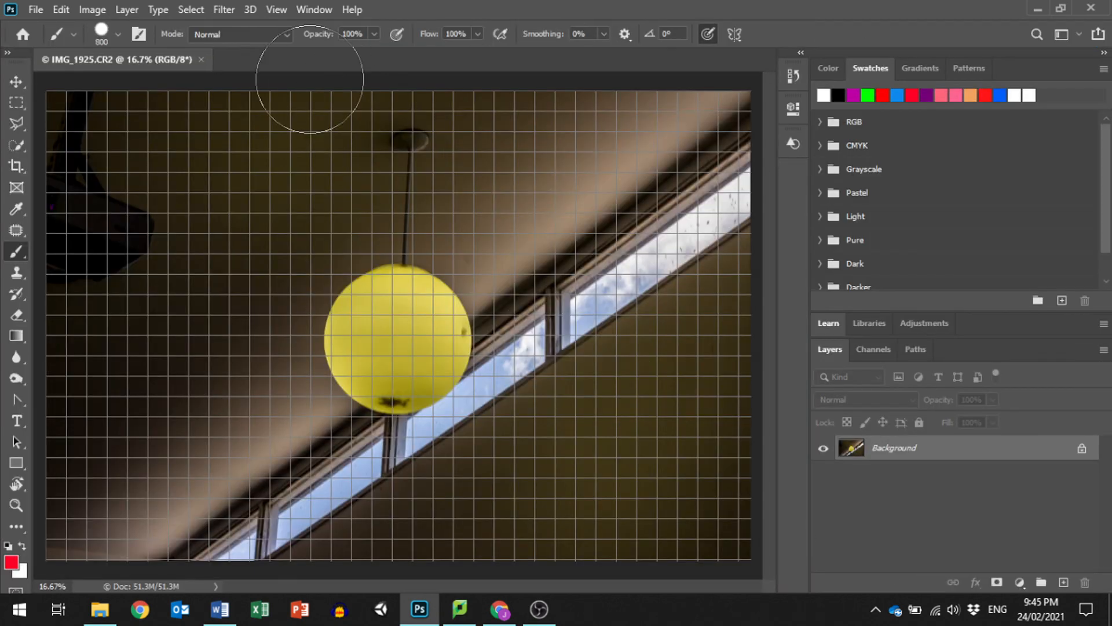
left_click(276, 10)
left_click(317, 311)
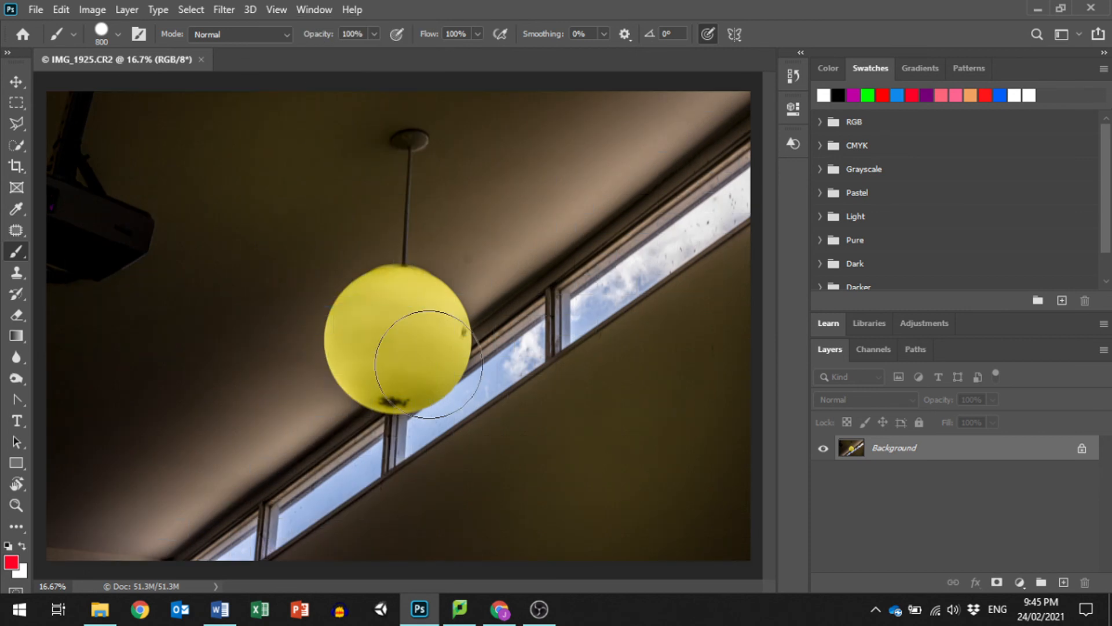
key("ctrl+minus")
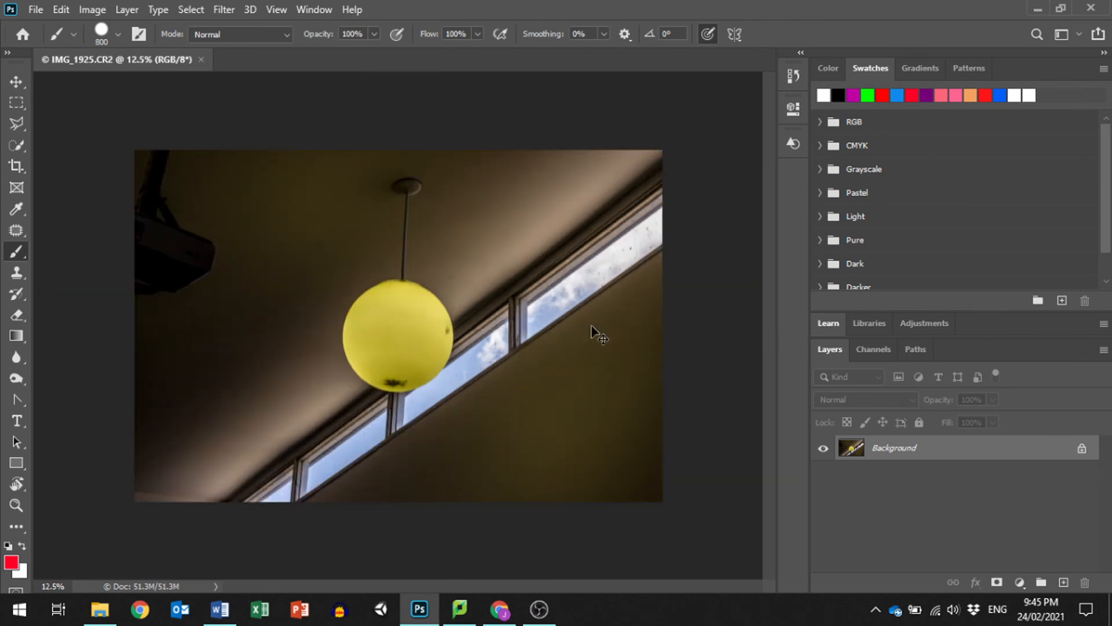